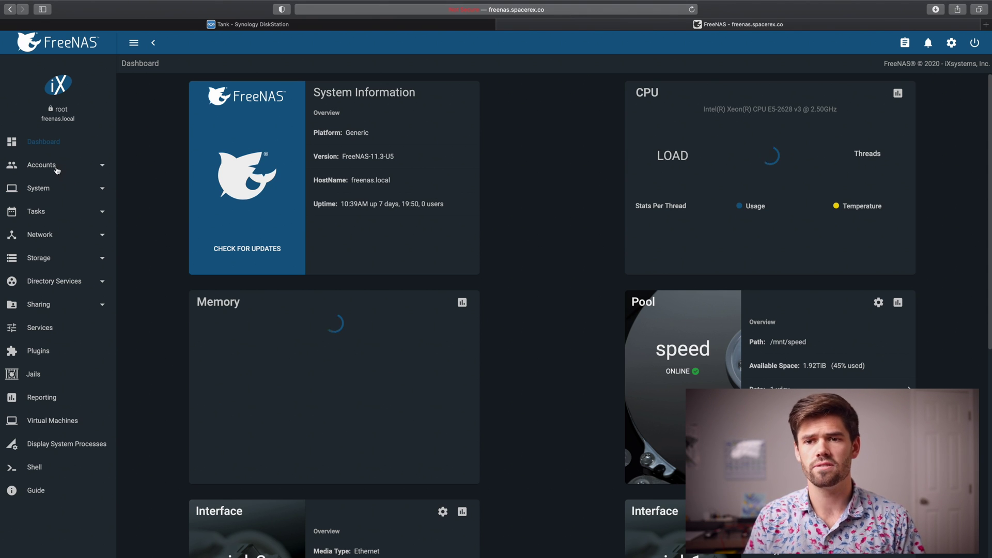
Go to the Accounts Users list and start adding a new user
{"action": "left_click", "coordinate": [57, 165]}
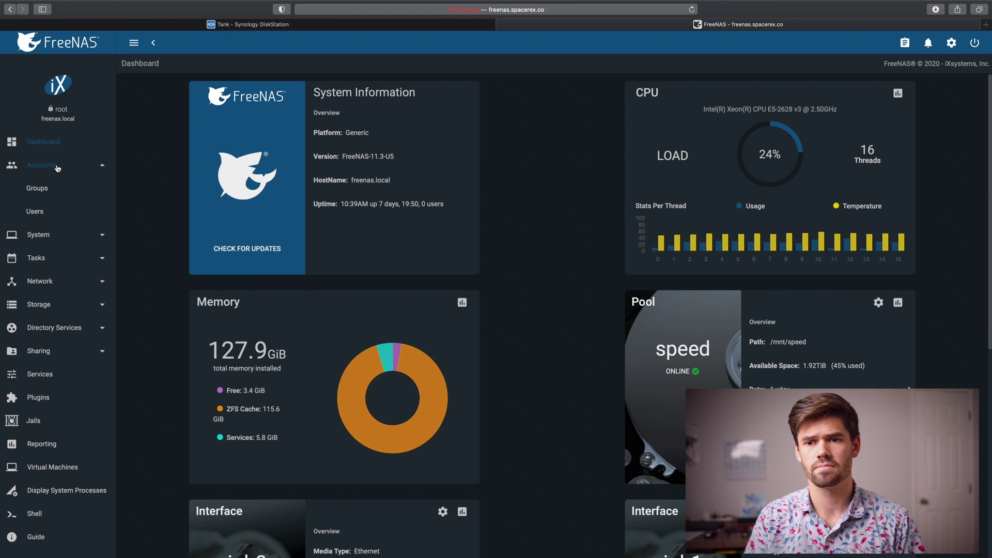
{"action": "left_click", "coordinate": [39, 216]}
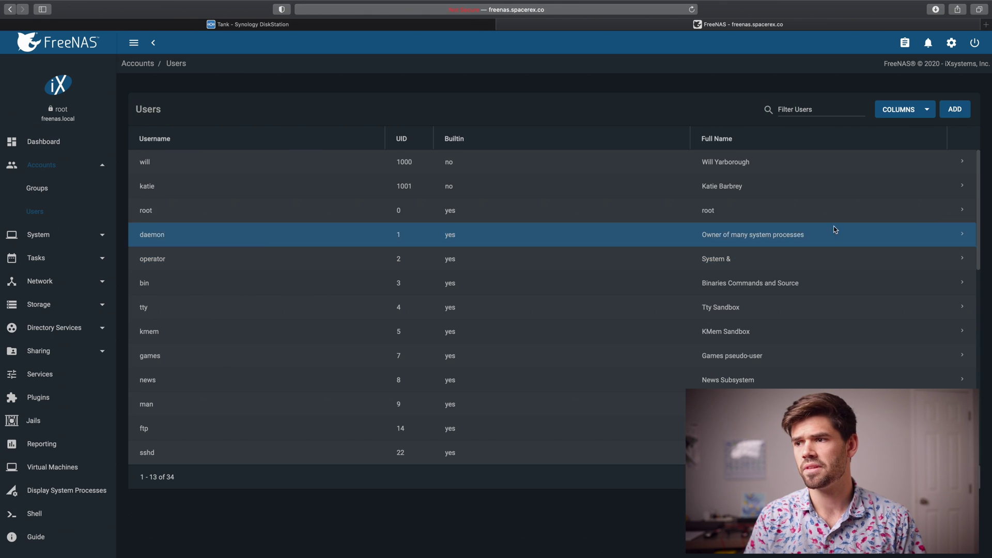
{"action": "left_click", "coordinate": [958, 110]}
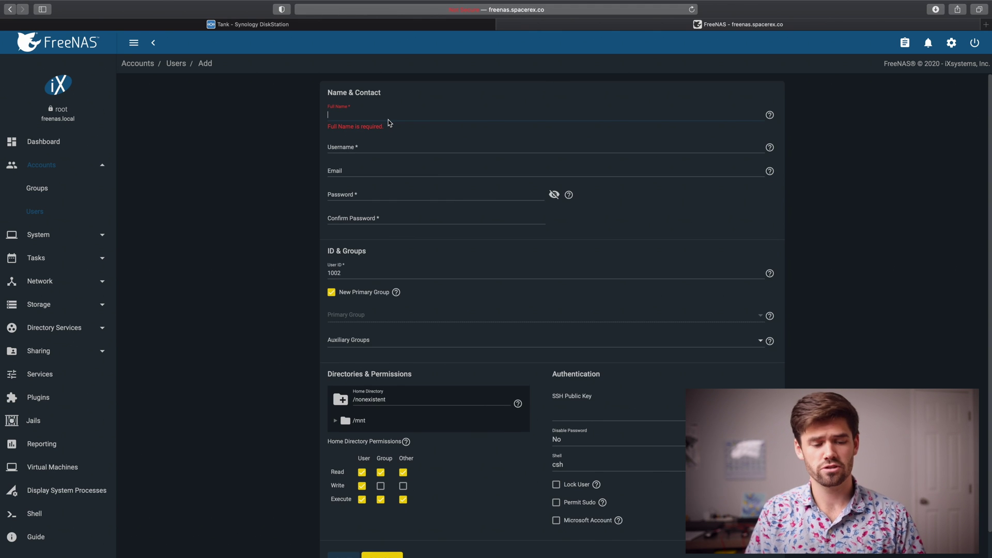
Create user 'synology' with full name 'Synology' and a confirmed password, then save
{"action": "left_click", "coordinate": [389, 120]}
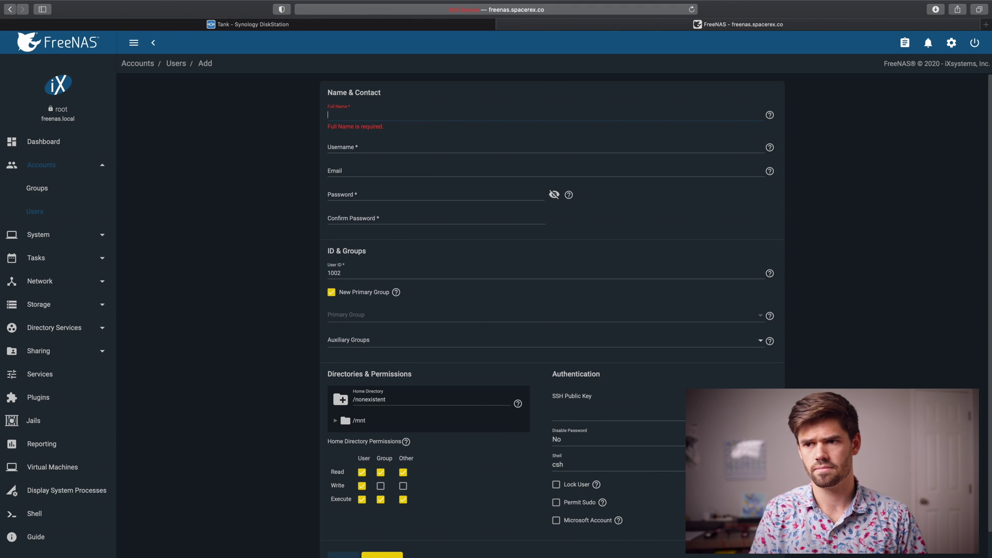
{"action": "type", "text": "Synology"}
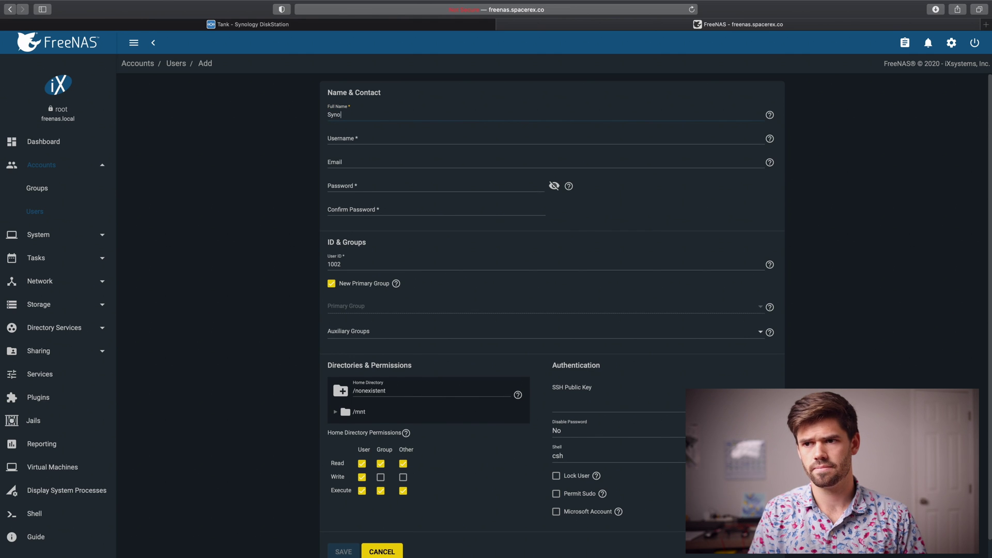
{"action": "key", "text": "Tab"}
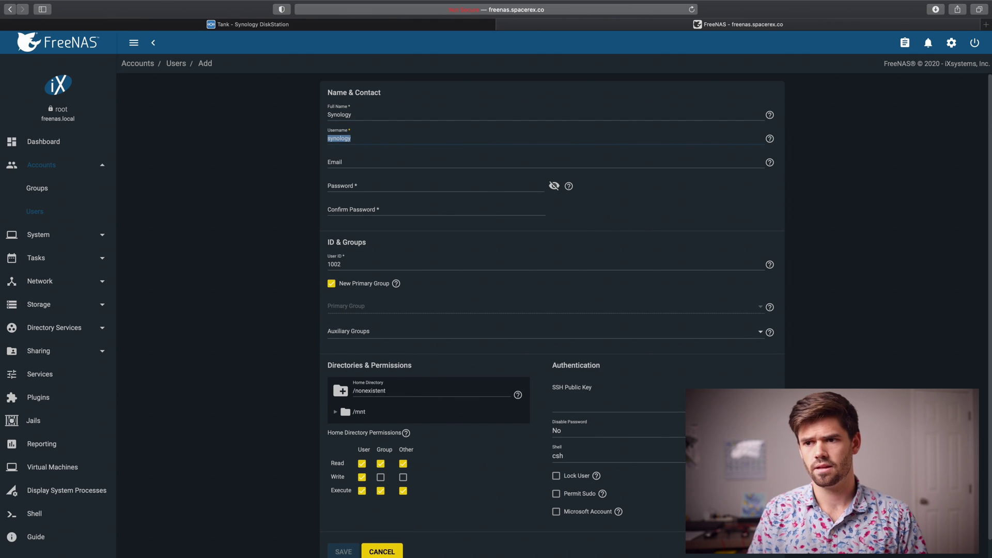
{"action": "key", "text": "Tab"}
{"action": "key", "text": "Tab"}
{"action": "left_click", "coordinate": [391, 188]}
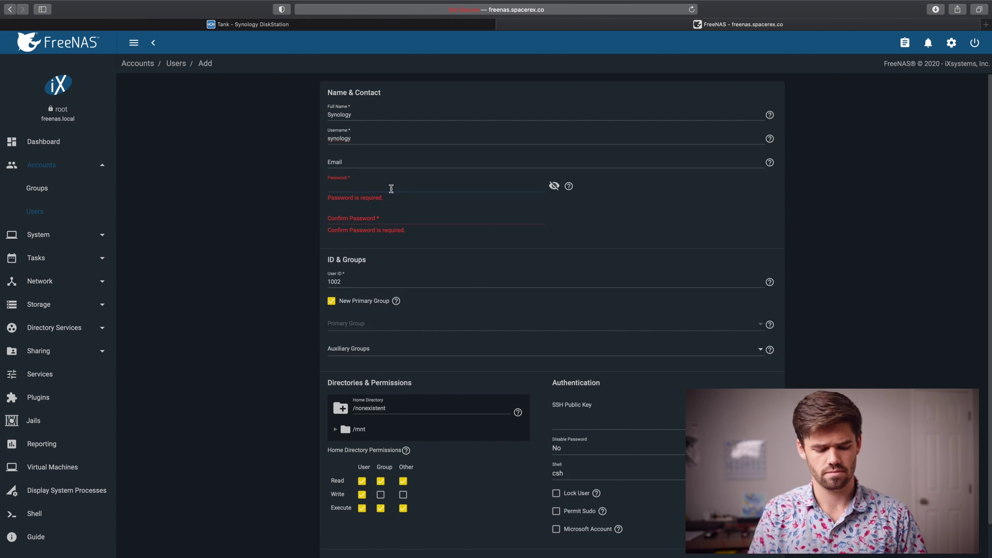
{"action": "type", "text": "synolo"}
{"action": "key", "text": "Tab"}
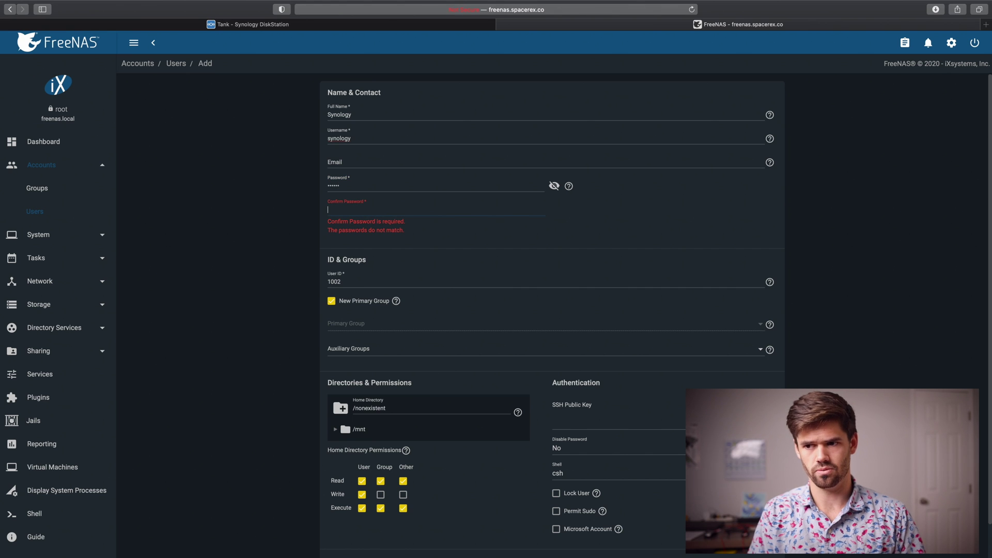
{"action": "type", "text": "synolo"}
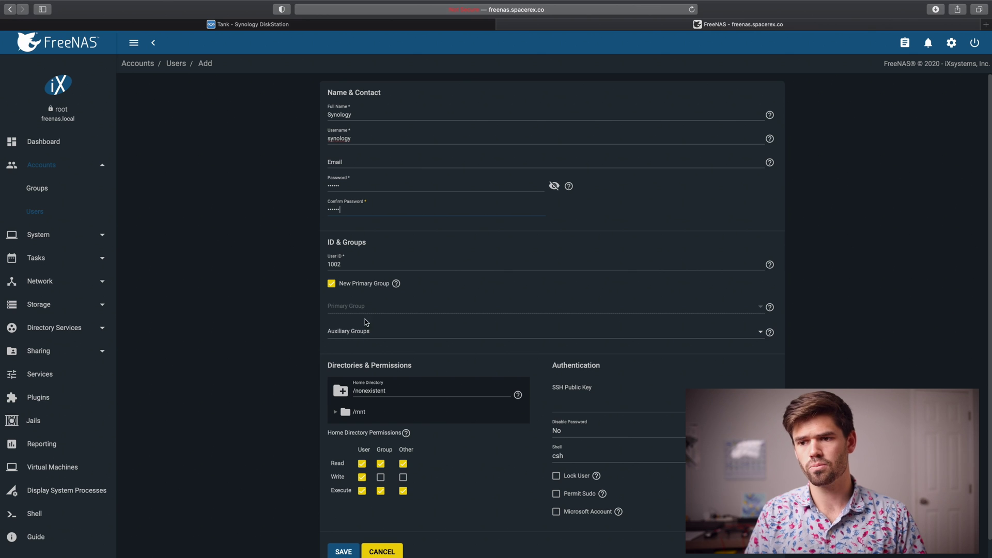
{"action": "scroll", "coordinate": [348, 357], "scroll_direction": "down", "scroll_amount": 1}
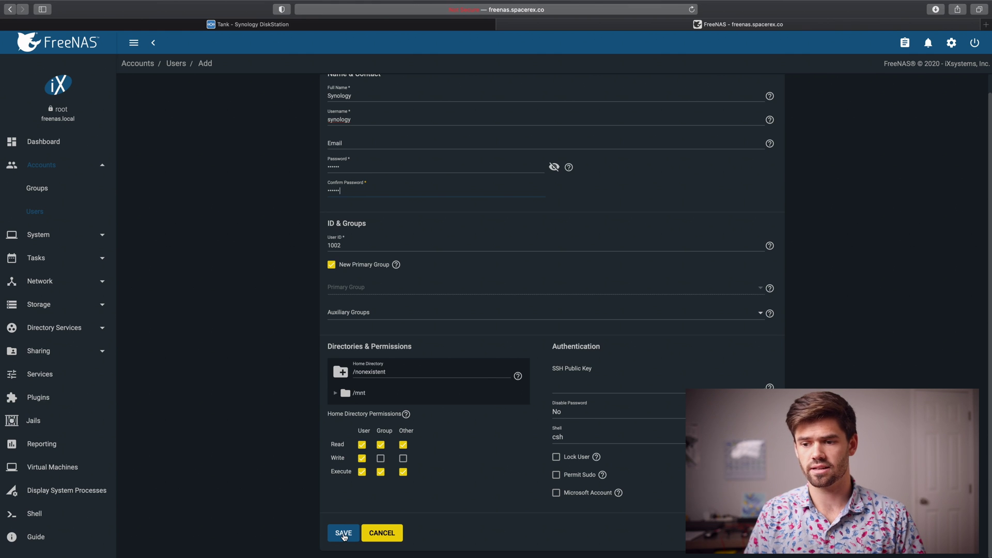
{"action": "left_click", "coordinate": [344, 536]}
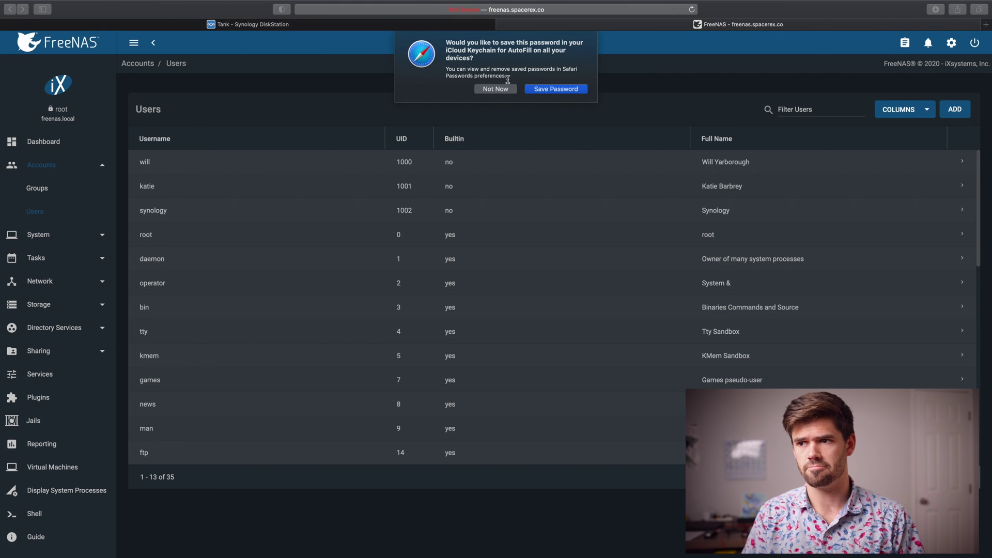
Dismiss the save-password prompt and open Storage Pools, showing the speed pool's actions
{"action": "left_click", "coordinate": [495, 89]}
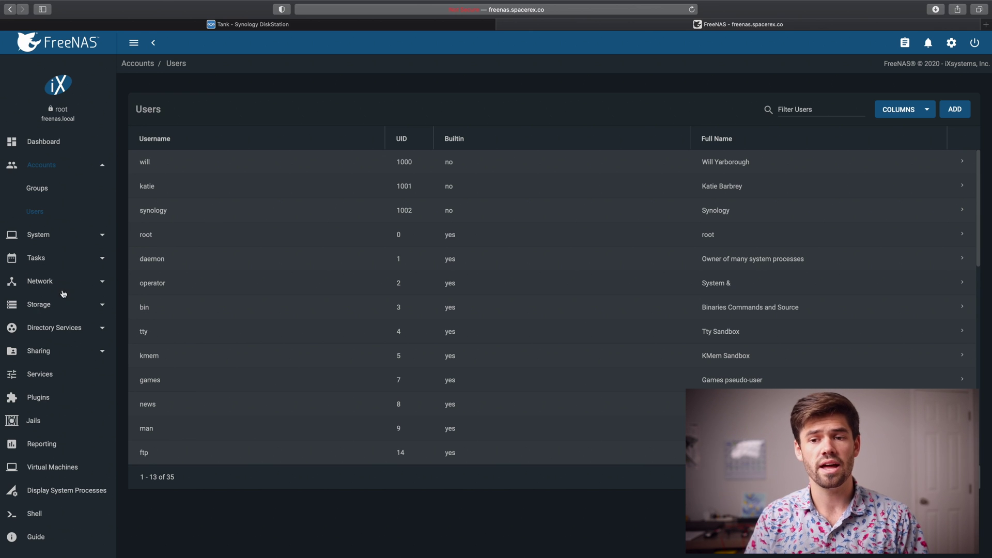
{"action": "left_click", "coordinate": [37, 309]}
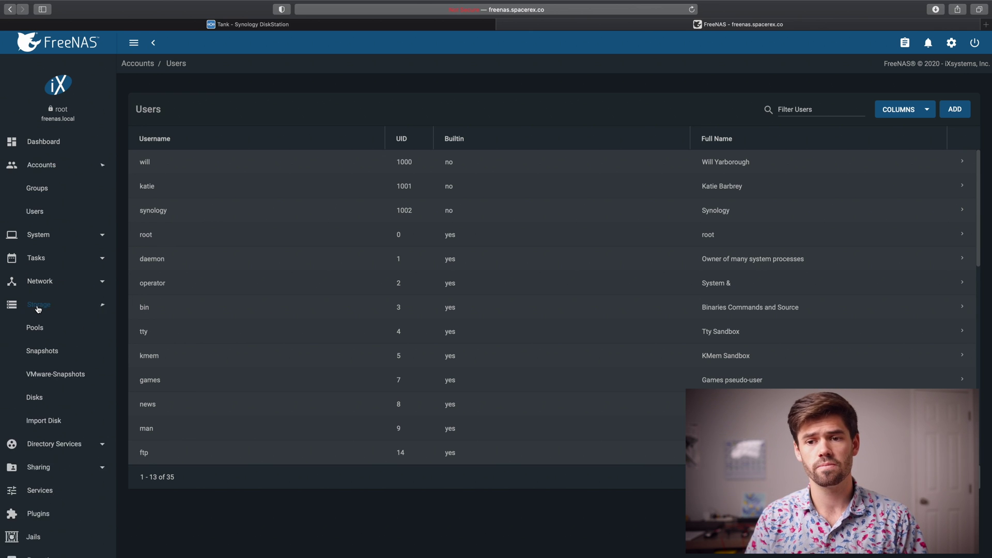
{"action": "left_click", "coordinate": [38, 284]}
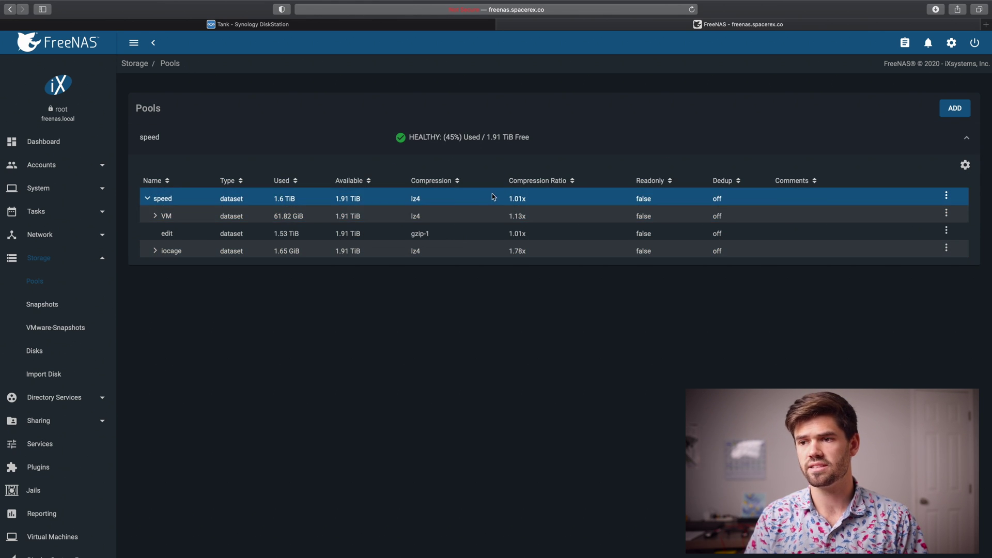
{"action": "left_click", "coordinate": [946, 196]}
Add a dataset named 'forbackup' under the speed pool and save it
{"action": "left_click", "coordinate": [930, 215]}
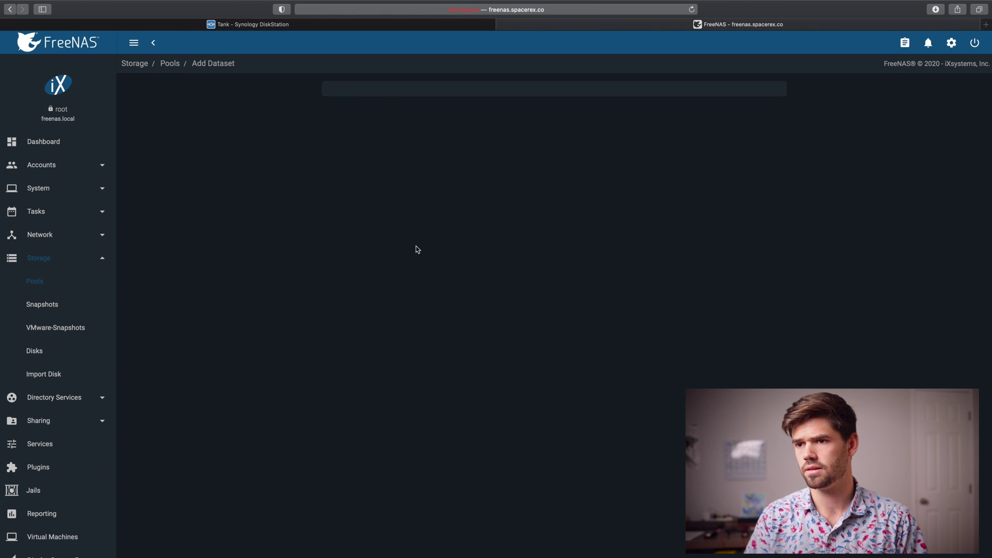
{"action": "left_click", "coordinate": [374, 116]}
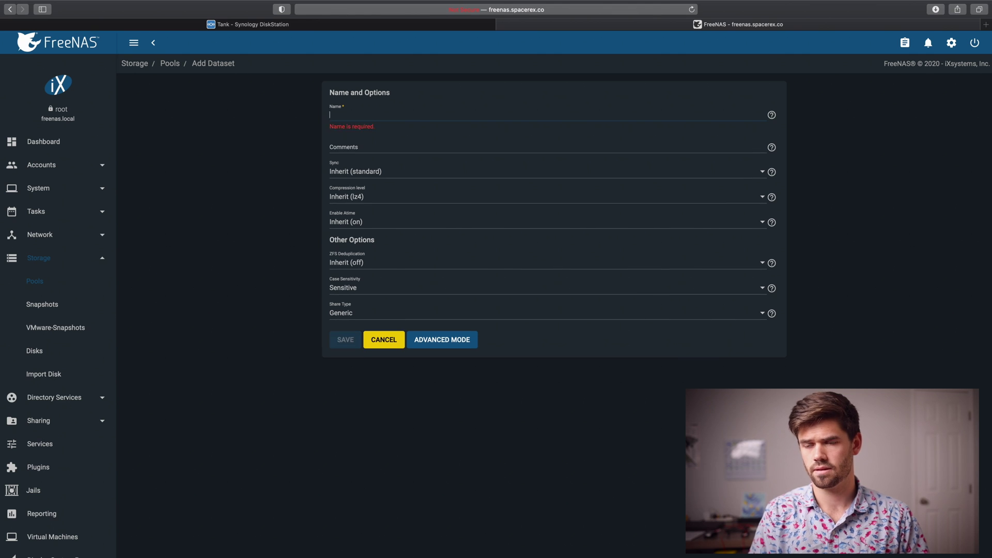
{"action": "type", "text": "forbackip"}
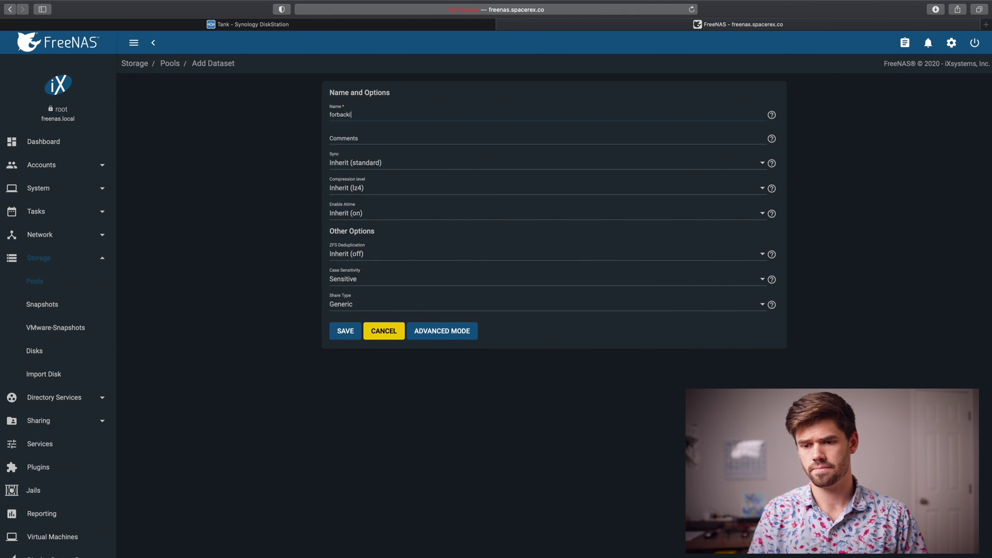
{"action": "key", "text": "BackSpace"}
{"action": "type", "text": "up"}
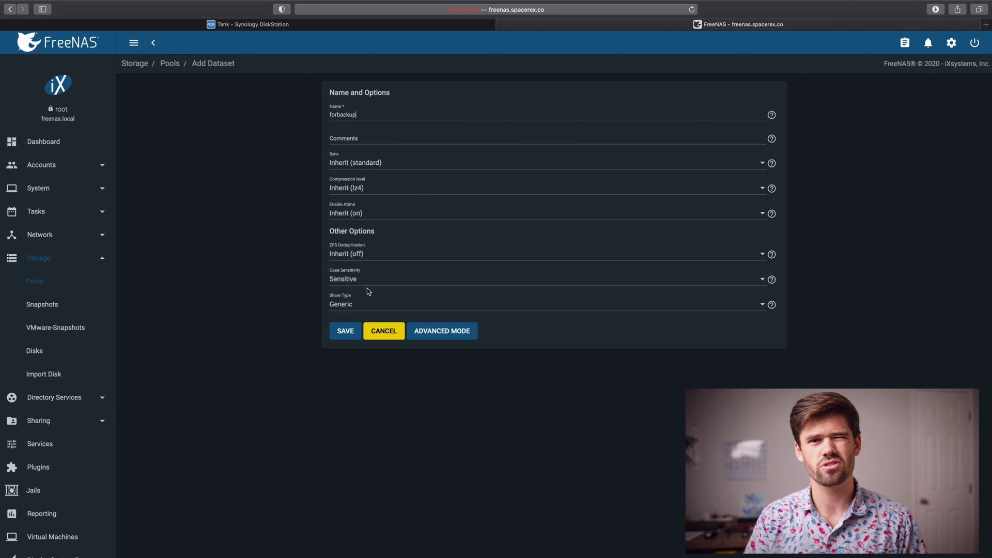
{"action": "left_click", "coordinate": [350, 334]}
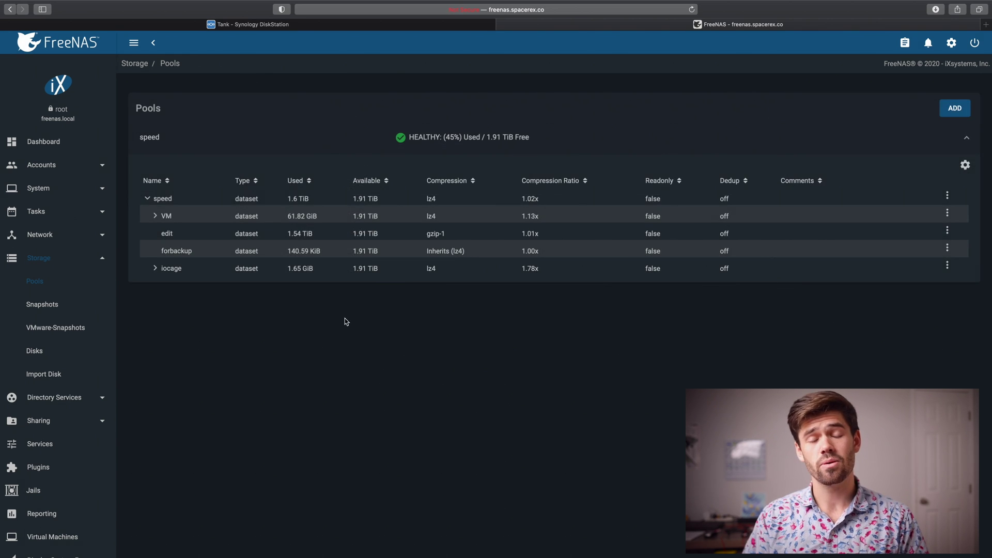
Set the forbackup dataset's owner to synology with Apply User ticked, and save
{"action": "left_click", "coordinate": [949, 249]}
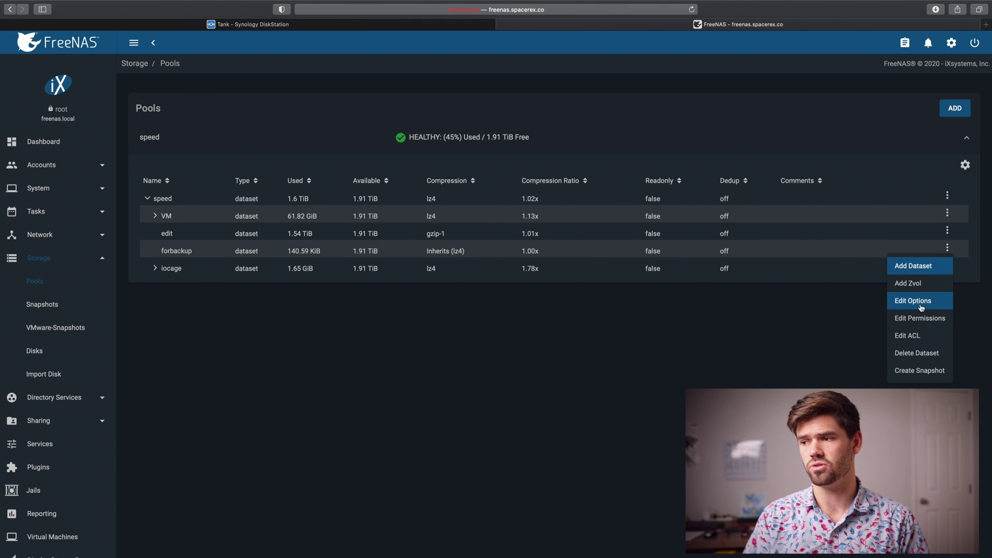
{"action": "left_click", "coordinate": [920, 318]}
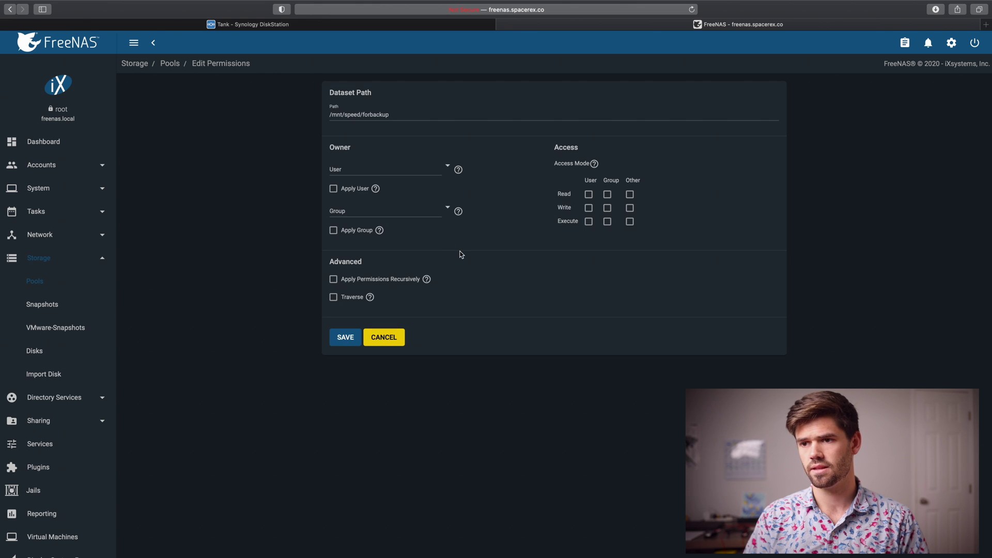
{"action": "left_click", "coordinate": [447, 167]}
{"action": "left_click", "coordinate": [463, 203]}
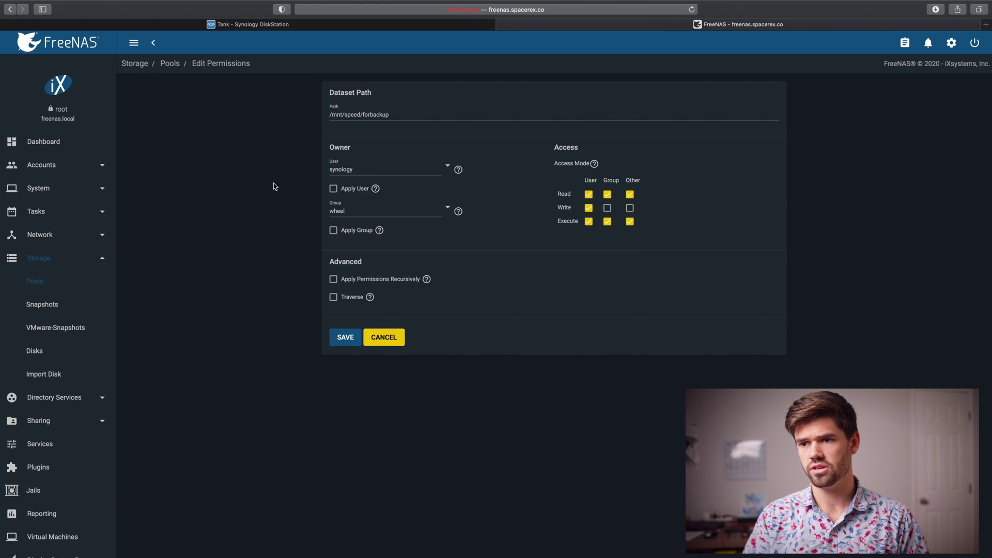
{"action": "left_click", "coordinate": [333, 189]}
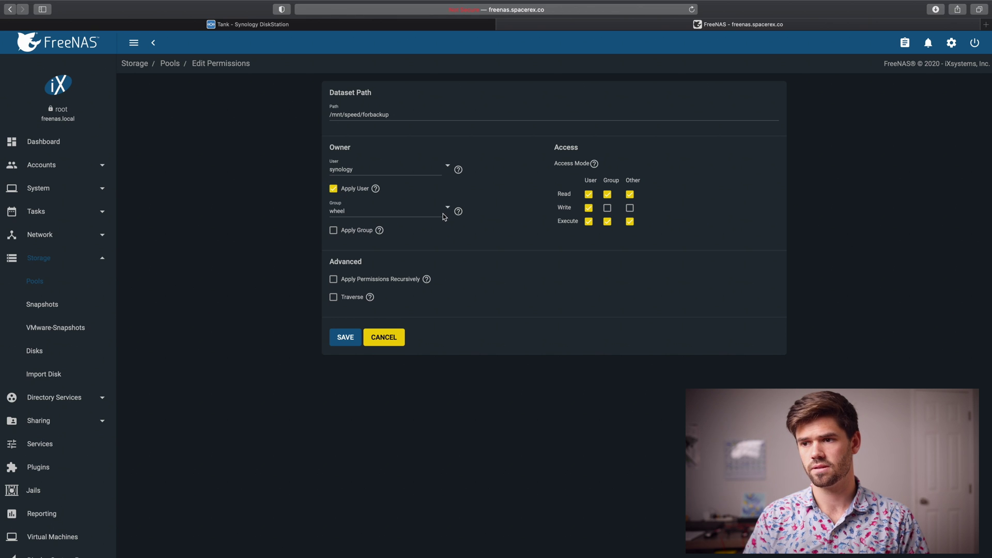
{"action": "left_click", "coordinate": [351, 340]}
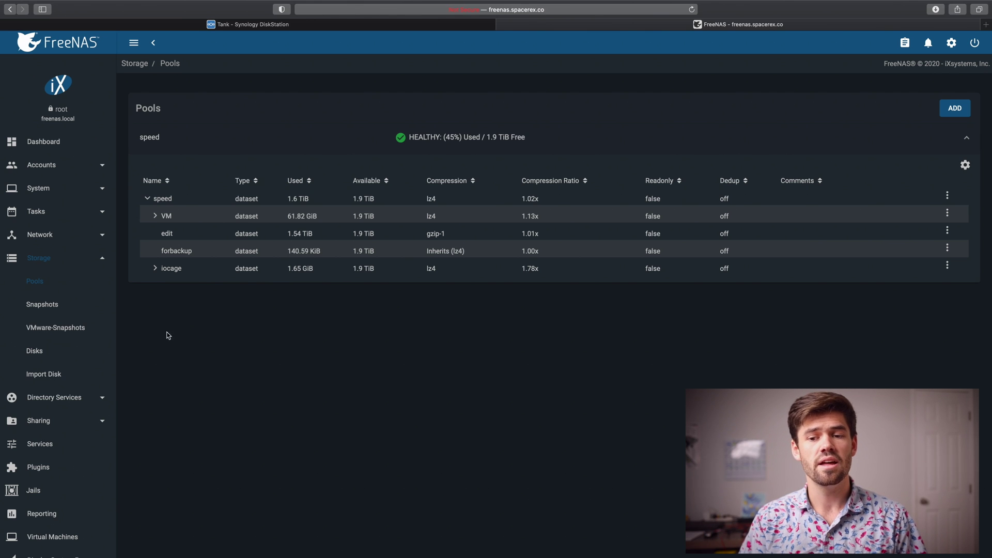
Go to Services, open Rsync's modules list and start adding a module
{"action": "left_click", "coordinate": [41, 449]}
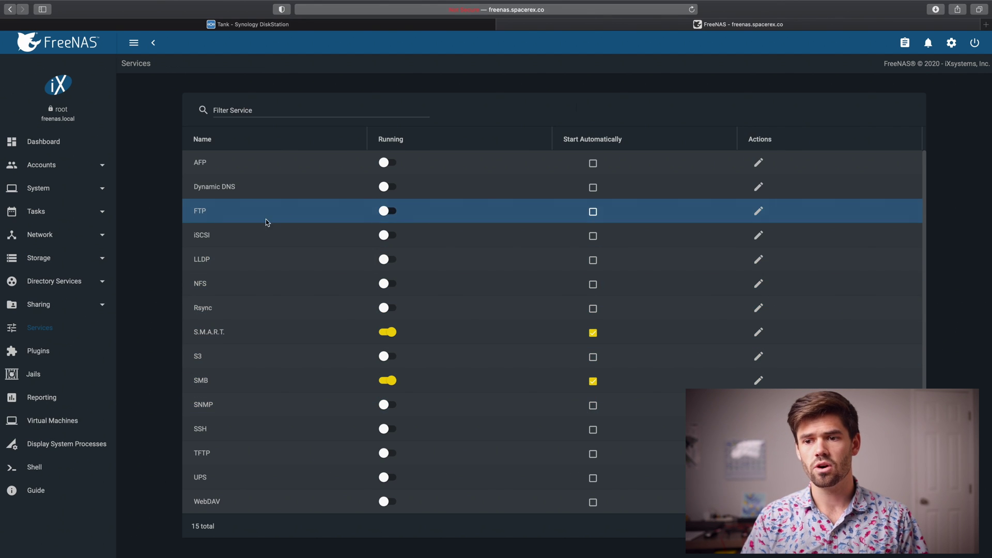
{"action": "left_click", "coordinate": [758, 309]}
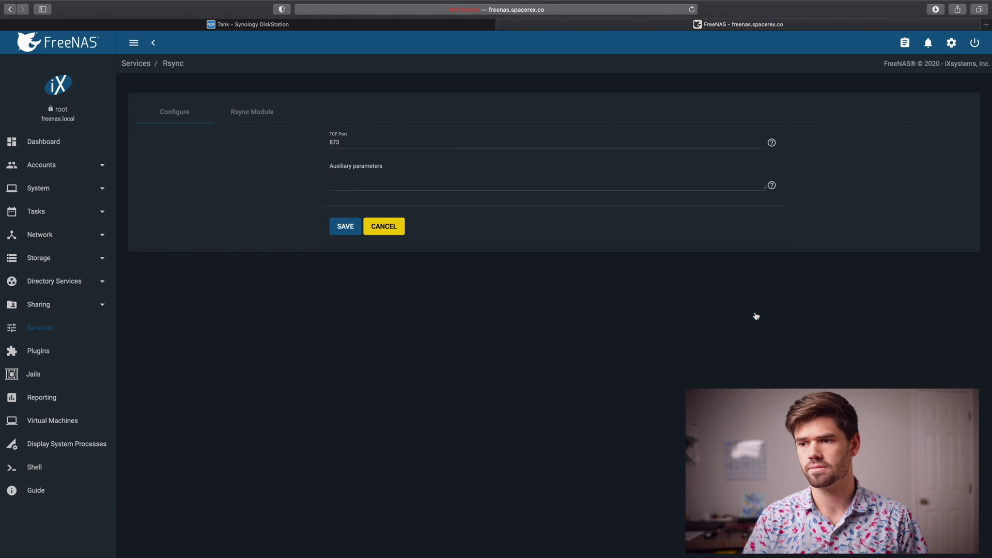
{"action": "left_click", "coordinate": [253, 118]}
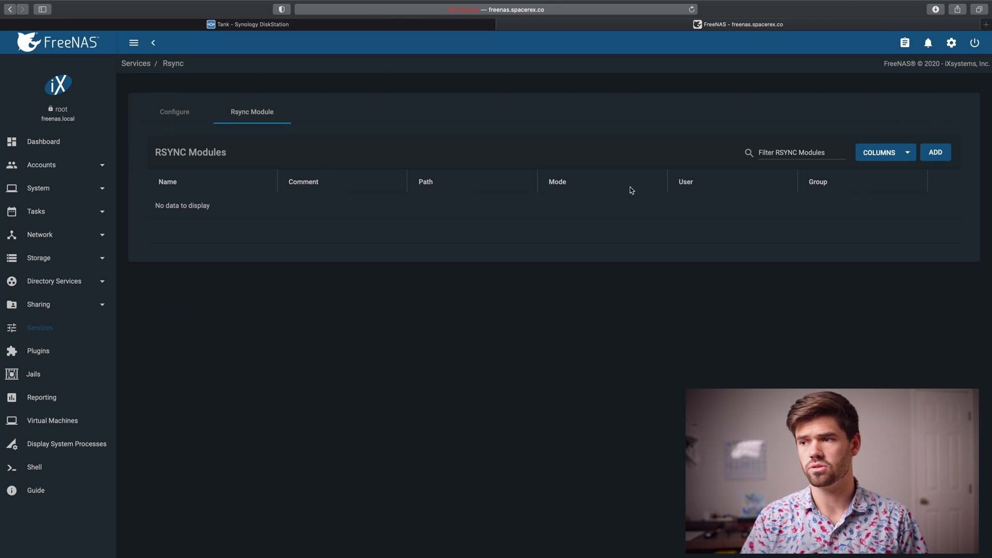
{"action": "left_click", "coordinate": [934, 154]}
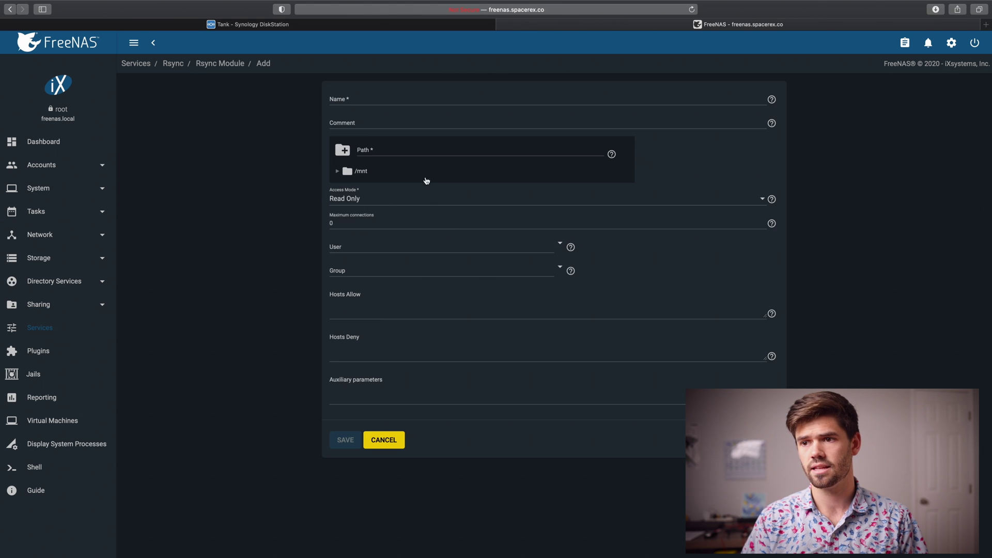
Name the module 'backup', comment 'For backup of Synology', path /mnt/speed/forbackup
{"action": "left_click", "coordinate": [359, 99]}
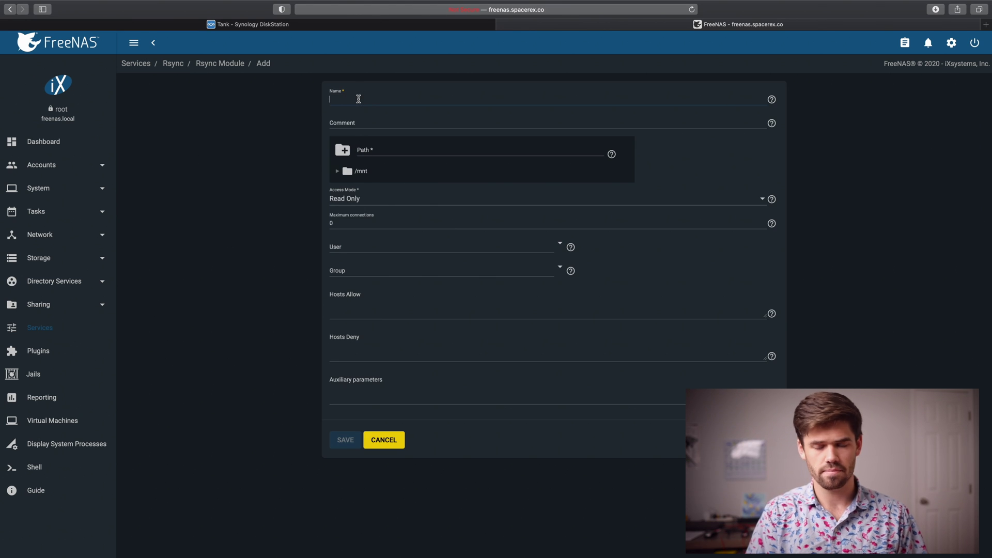
{"action": "type", "text": "backup"}
{"action": "left_click", "coordinate": [399, 122]}
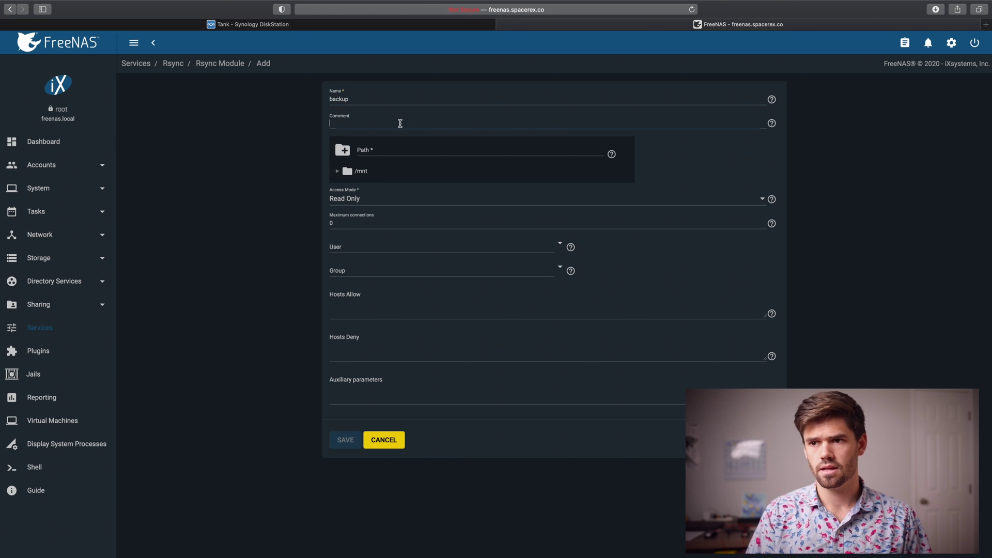
{"action": "type", "text": "For backup of Synology"}
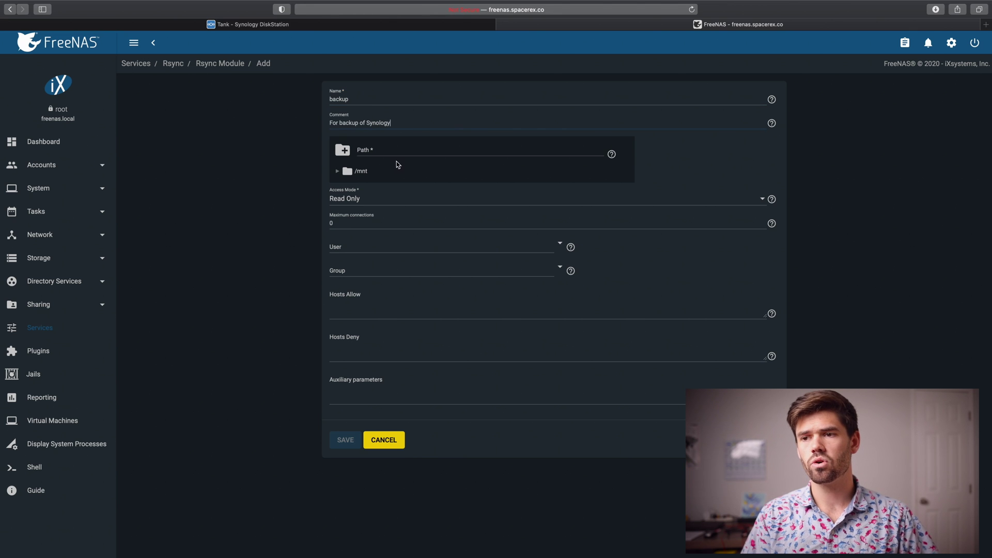
{"action": "left_click", "coordinate": [337, 171]}
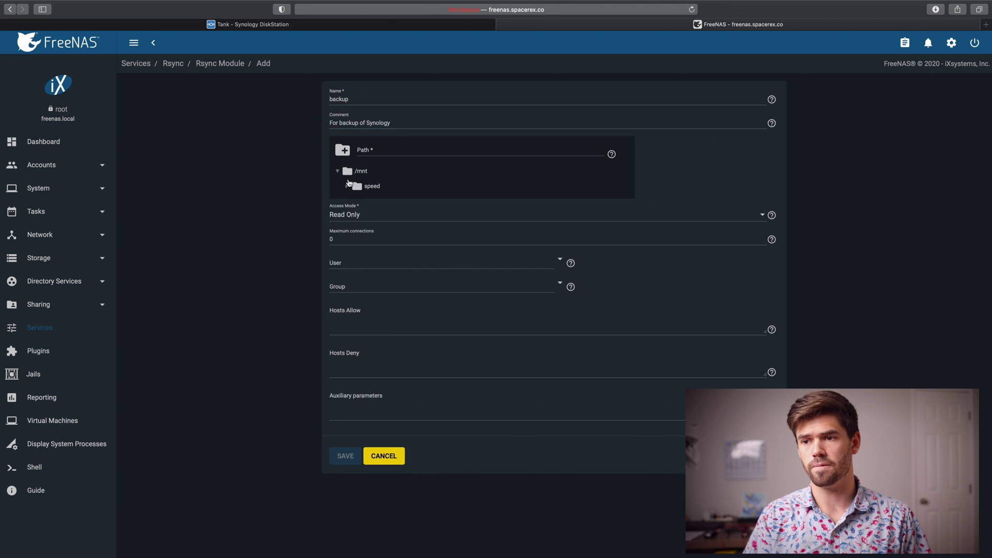
{"action": "left_click", "coordinate": [347, 186]}
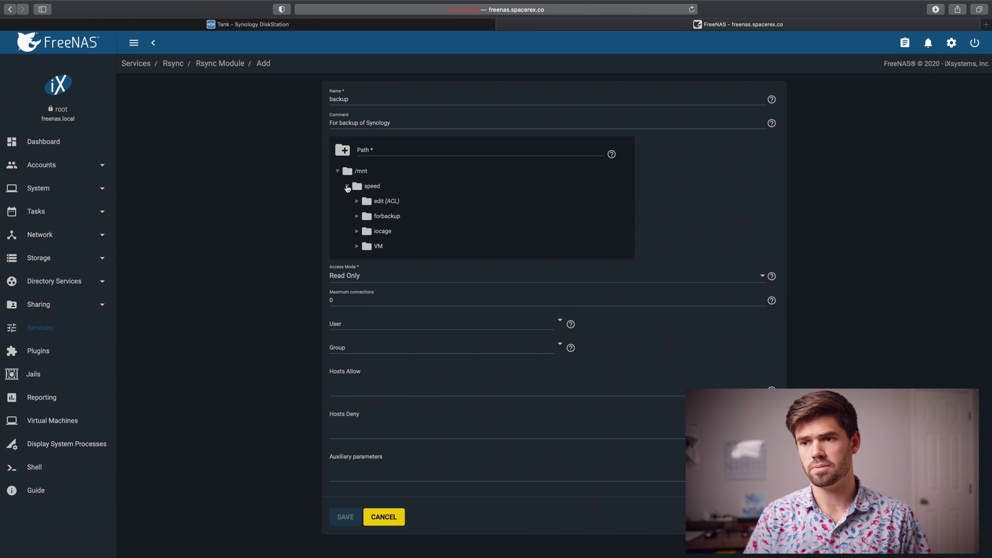
{"action": "left_click", "coordinate": [382, 221]}
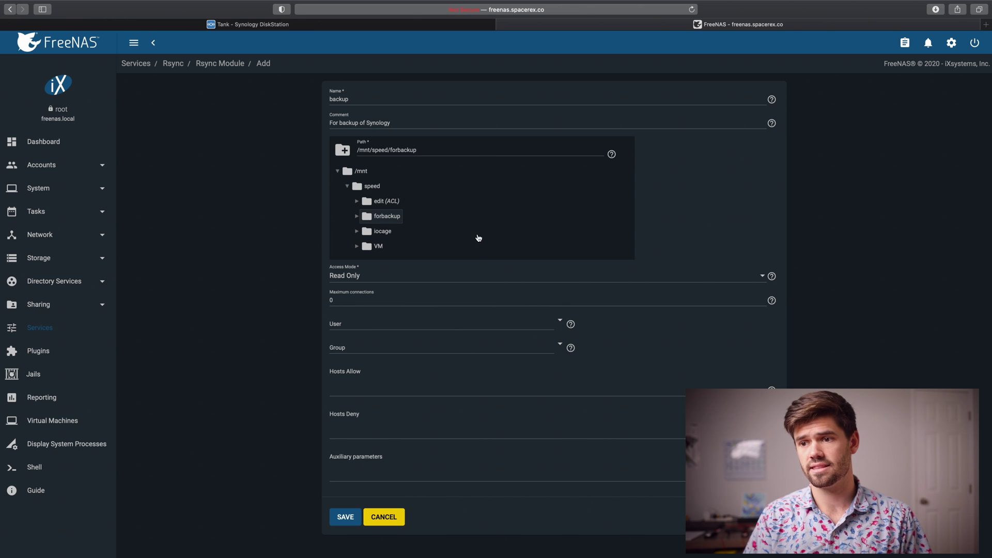
Set access mode to Read and Write, maximum connections 2, and user synology
{"action": "left_click", "coordinate": [388, 282]}
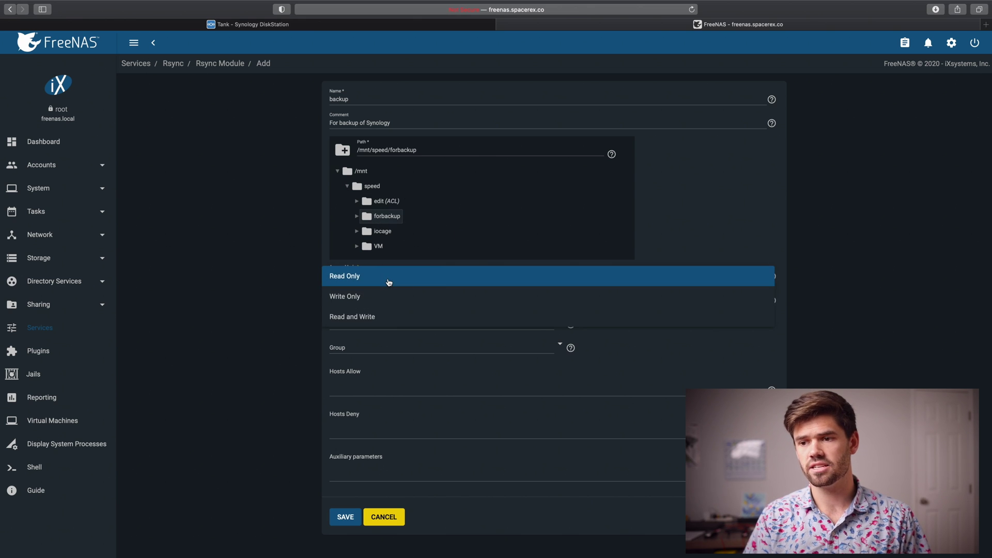
{"action": "left_click", "coordinate": [367, 318]}
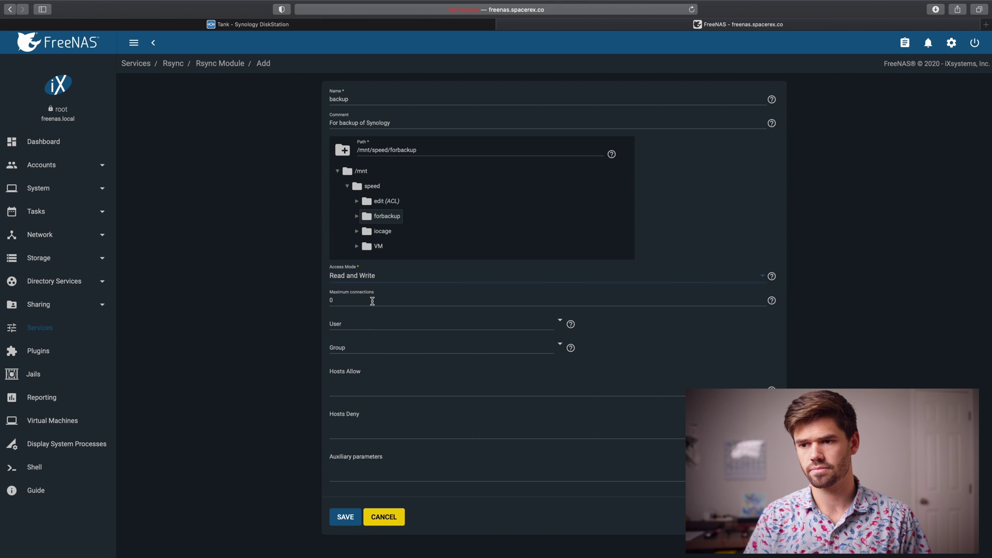
{"action": "double_click", "coordinate": [372, 302]}
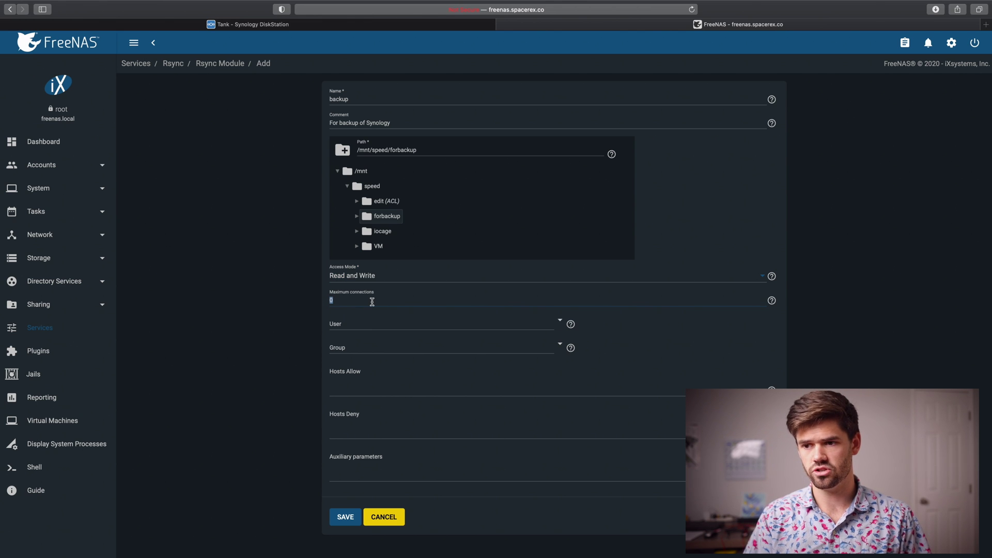
{"action": "type", "text": "2"}
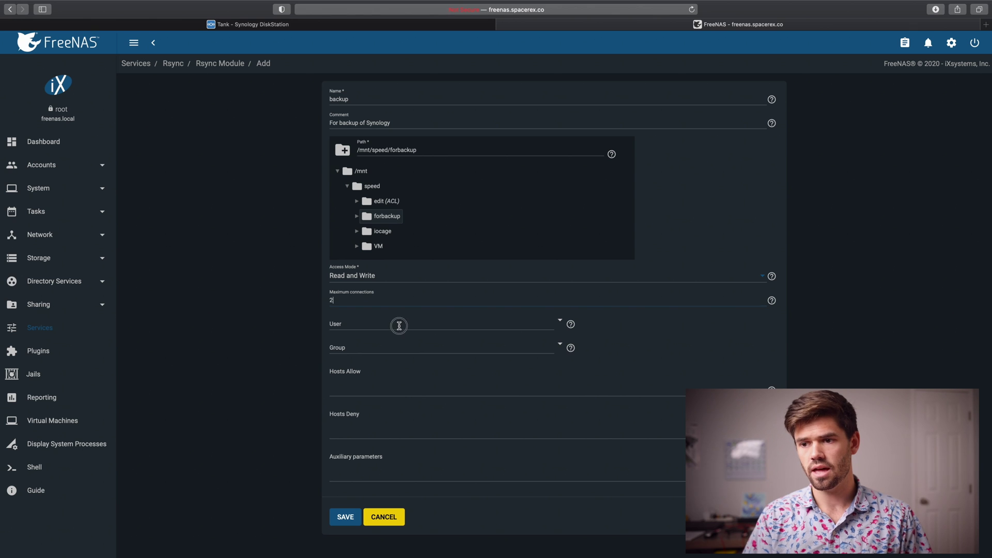
{"action": "left_click", "coordinate": [403, 324]}
{"action": "left_click", "coordinate": [561, 322]}
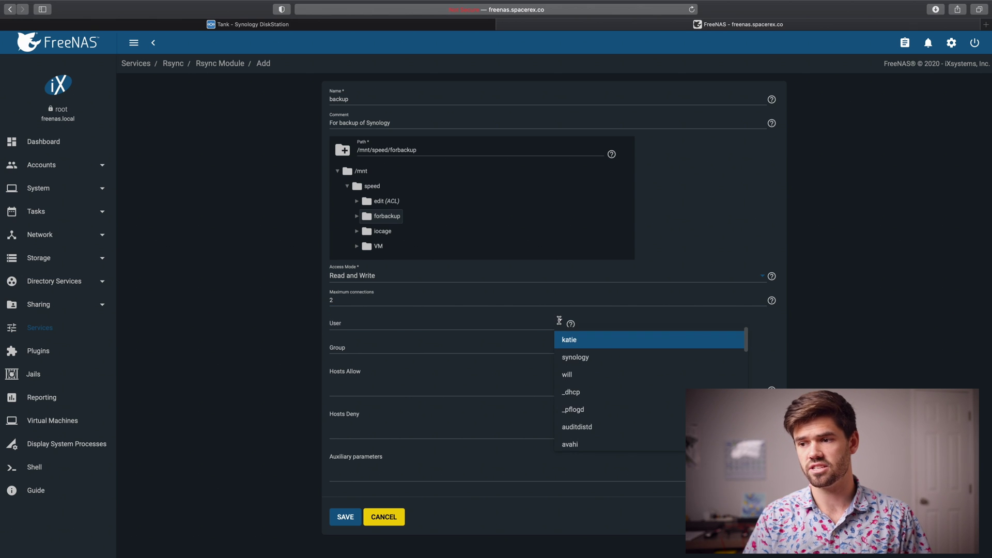
{"action": "left_click", "coordinate": [569, 359]}
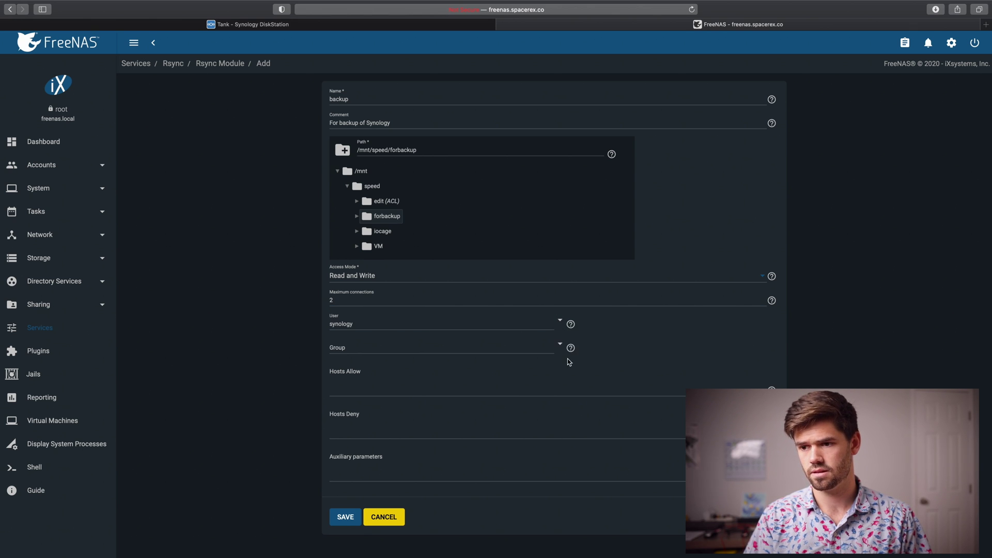
{"action": "left_click", "coordinate": [644, 274]}
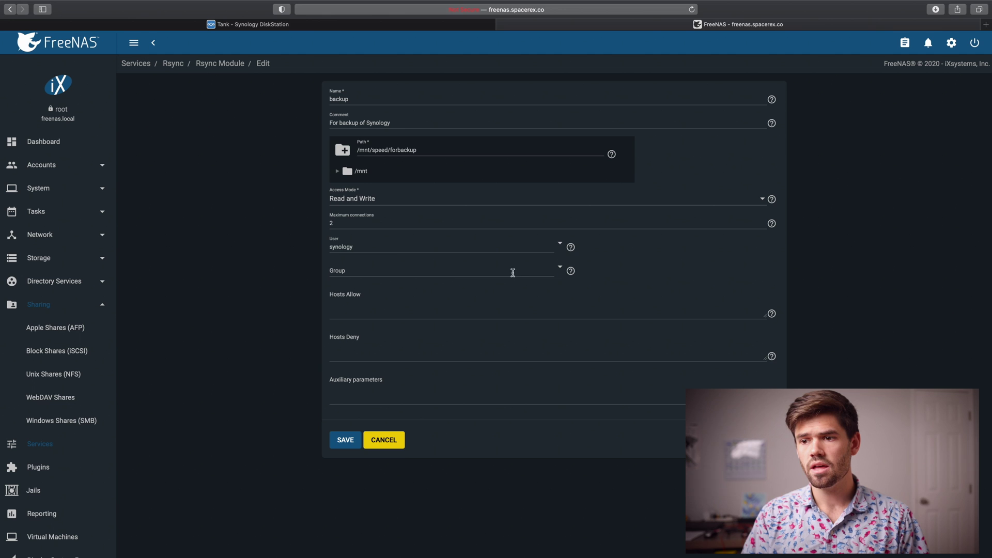
Choose synology as the group, set Hosts Allow to '*', and save the module
{"action": "left_click", "coordinate": [357, 270]}
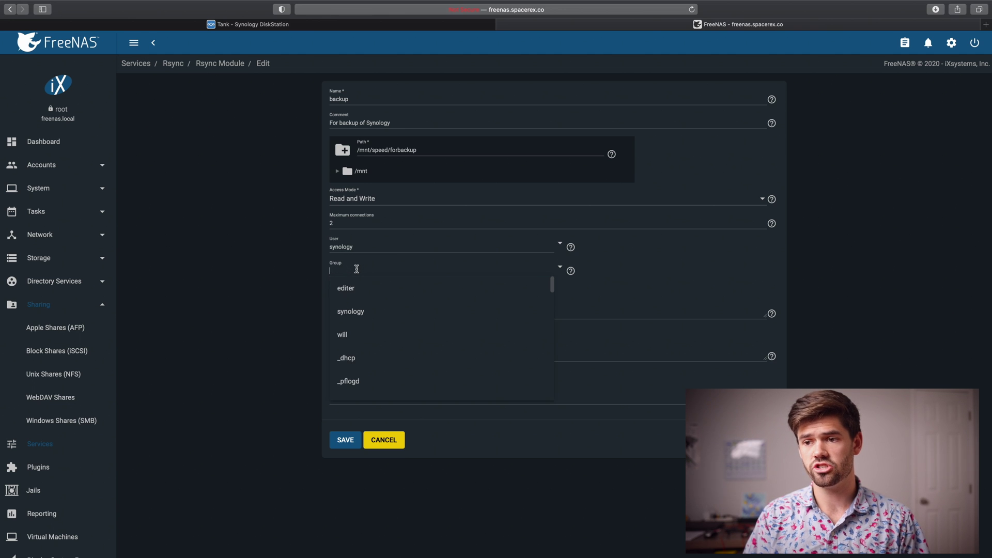
{"action": "left_click", "coordinate": [366, 323]}
{"action": "left_click", "coordinate": [372, 313]}
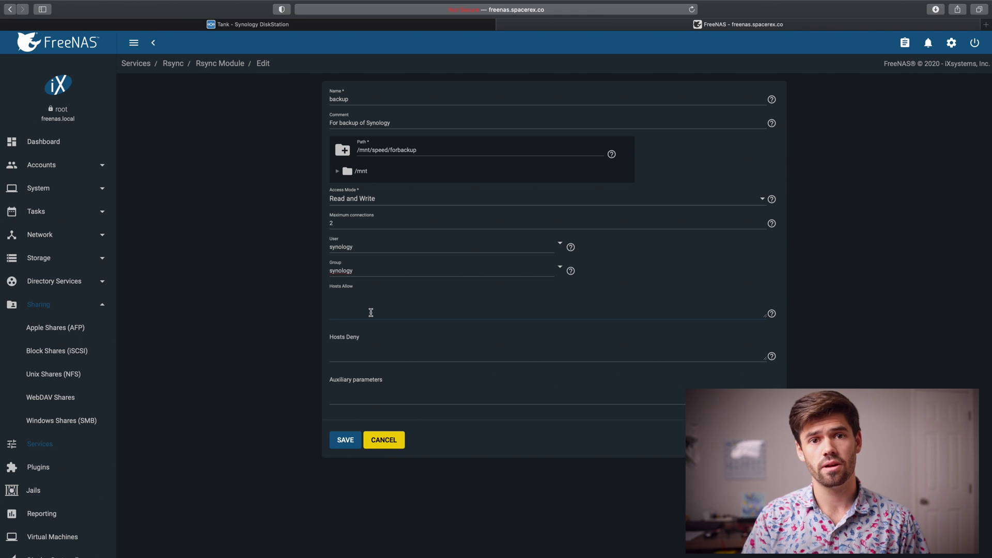
{"action": "type", "text": "0.0.0.0"}
{"action": "key", "text": "super+a"}
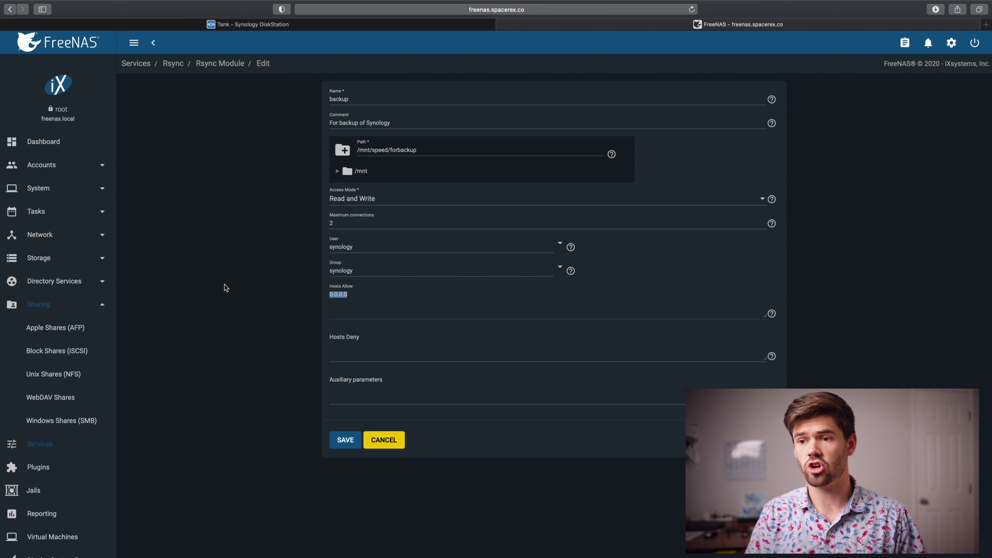
{"action": "type", "text": "*"}
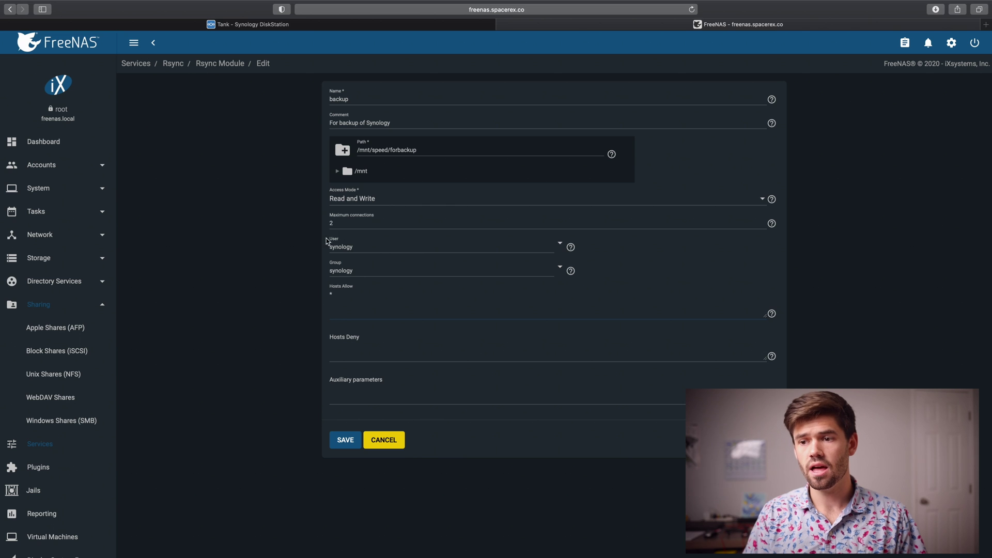
{"action": "left_click", "coordinate": [341, 446]}
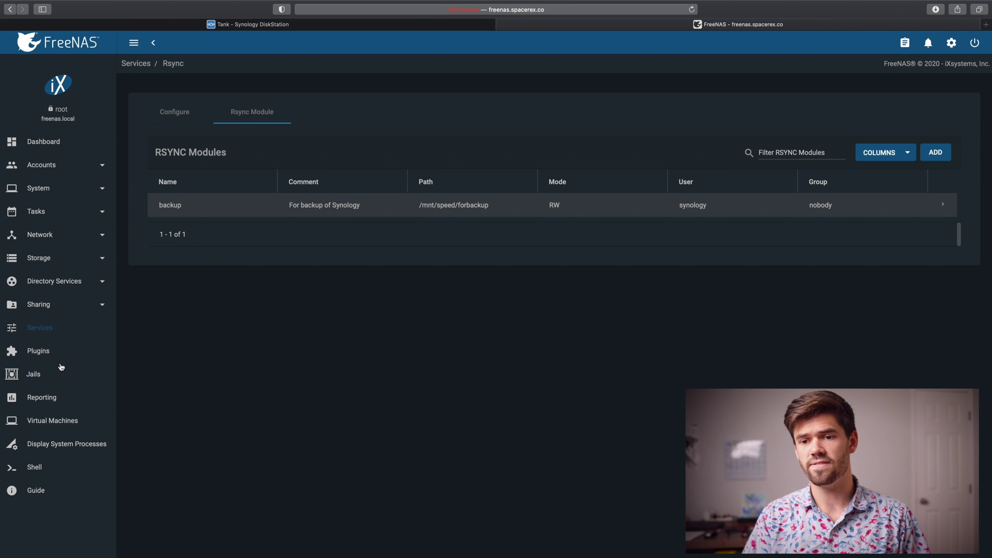
Turn the Rsync service on with Start Automatically, then switch to the DiskStation tab
{"action": "left_click", "coordinate": [138, 64]}
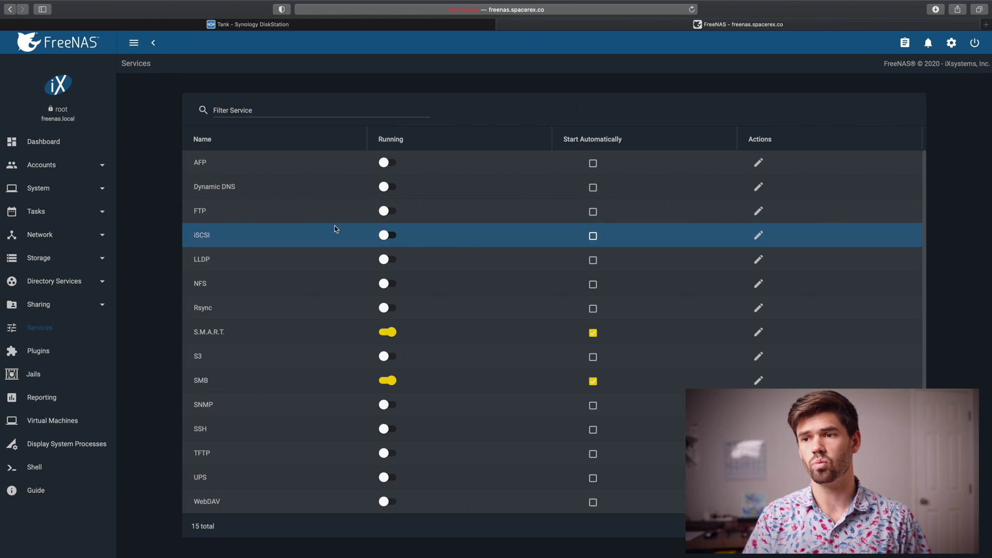
{"action": "left_click", "coordinate": [388, 308]}
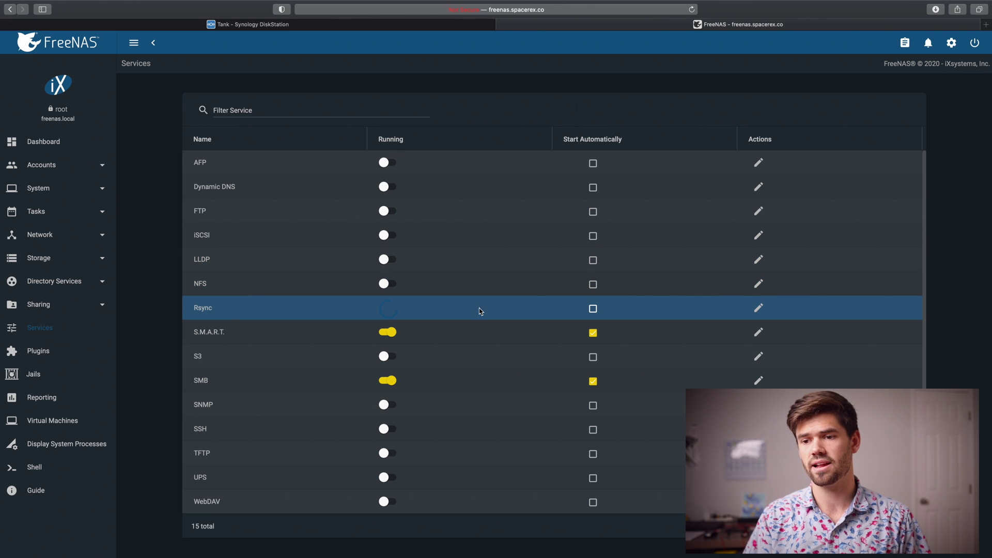
{"action": "left_click", "coordinate": [593, 309]}
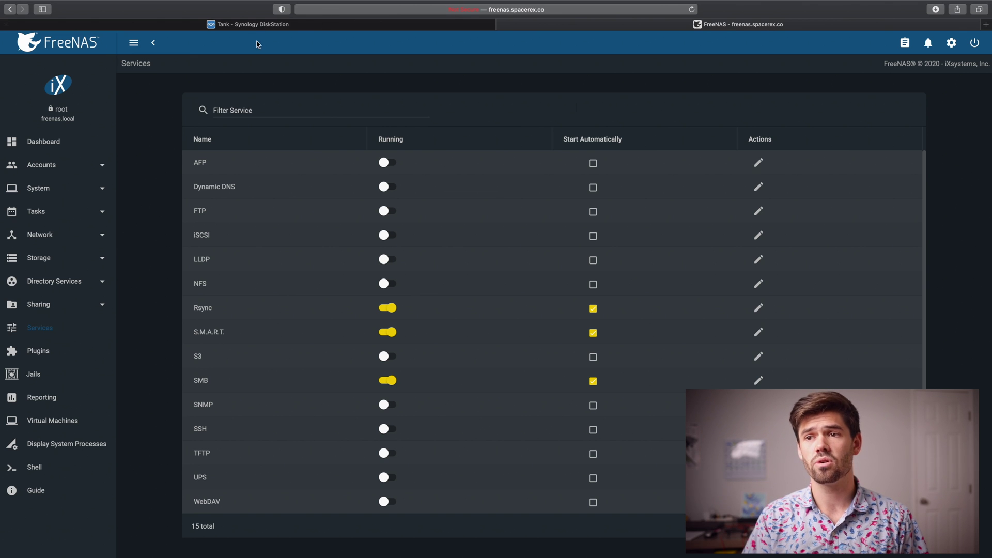
{"action": "left_click", "coordinate": [254, 25]}
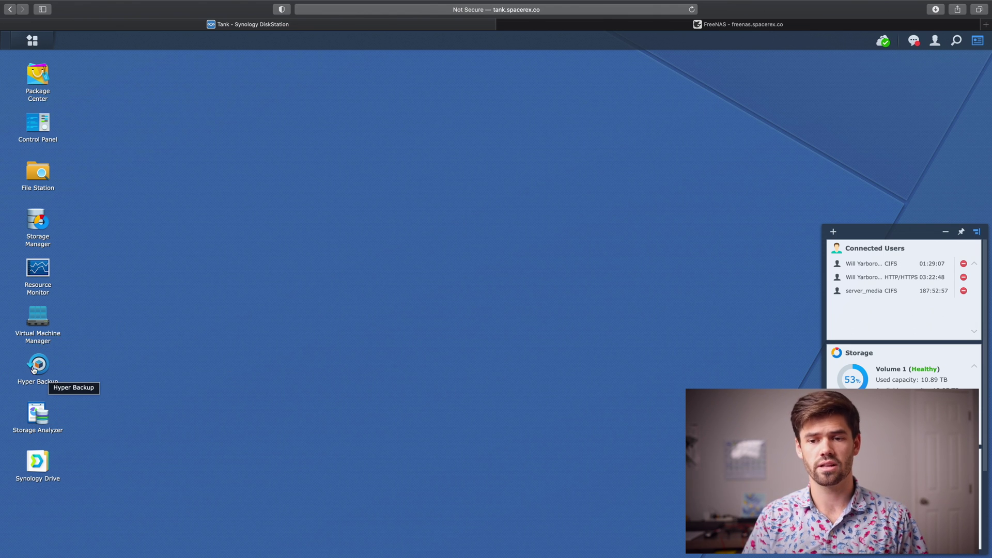
Launch Hyper Backup and start creating a new data backup task
{"action": "left_click", "coordinate": [44, 379]}
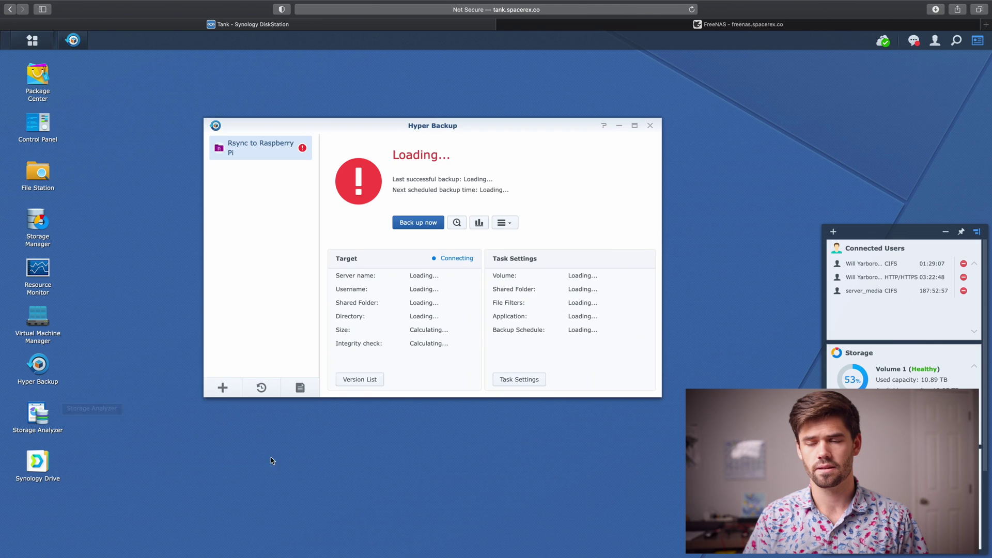
{"action": "left_click", "coordinate": [226, 389]}
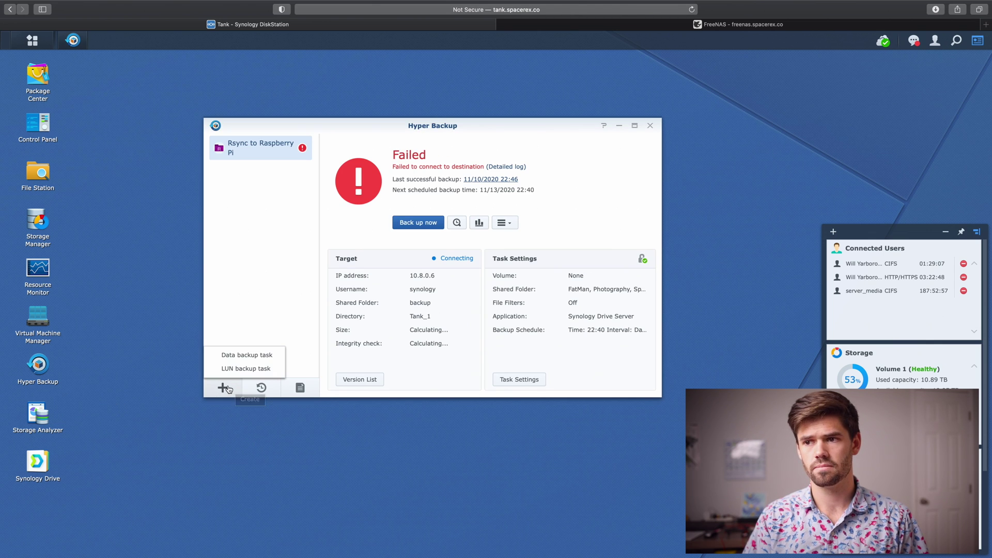
{"action": "left_click", "coordinate": [265, 360]}
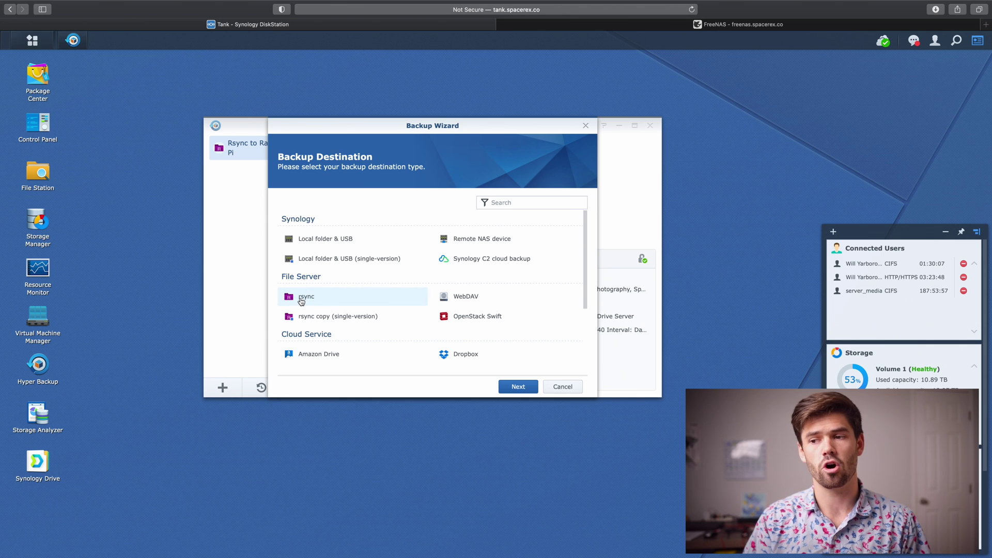
Select rsync as the backup destination type and continue
{"action": "left_click", "coordinate": [304, 298]}
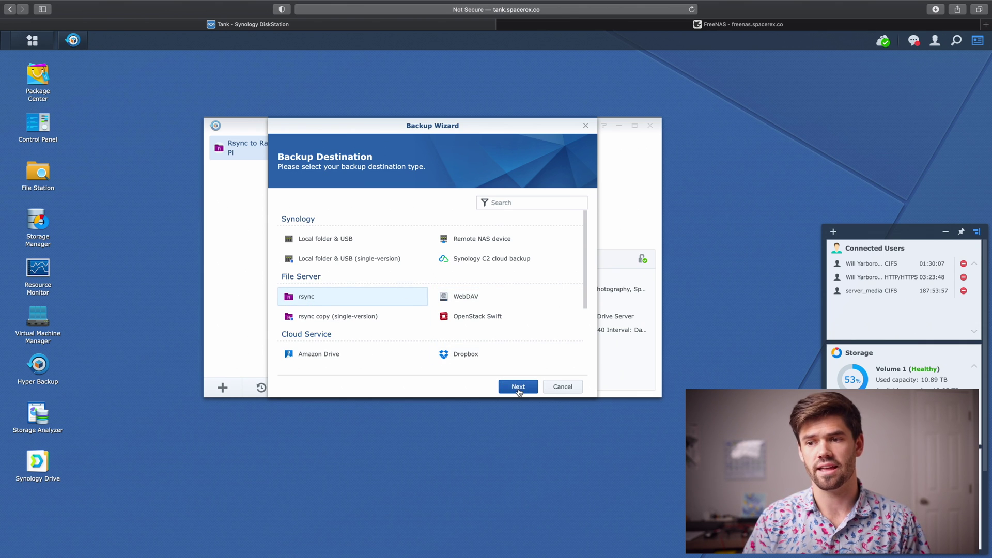
{"action": "left_click", "coordinate": [517, 390]}
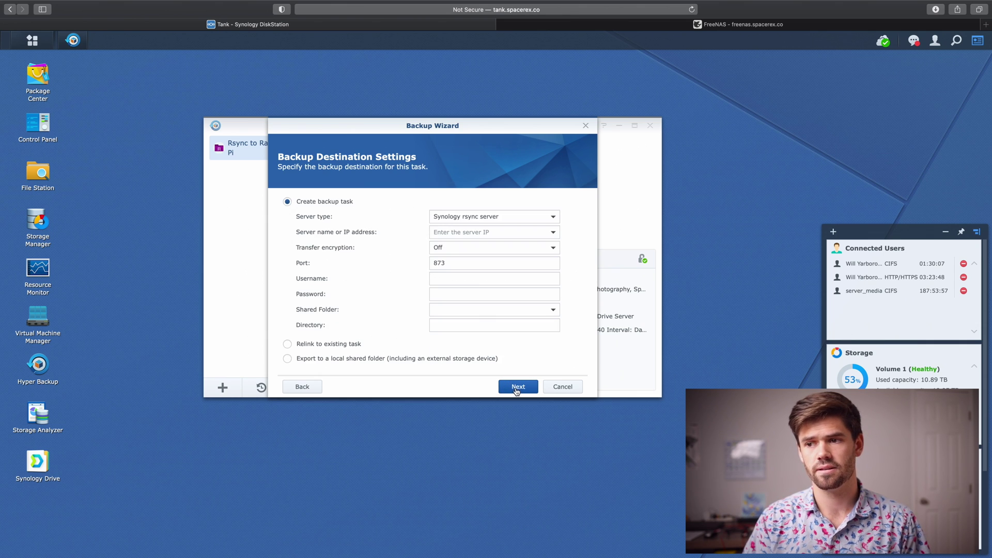
Use an rsync-compatible server at freenas.spacerex.co with username synology and its password
{"action": "left_click", "coordinate": [472, 219]}
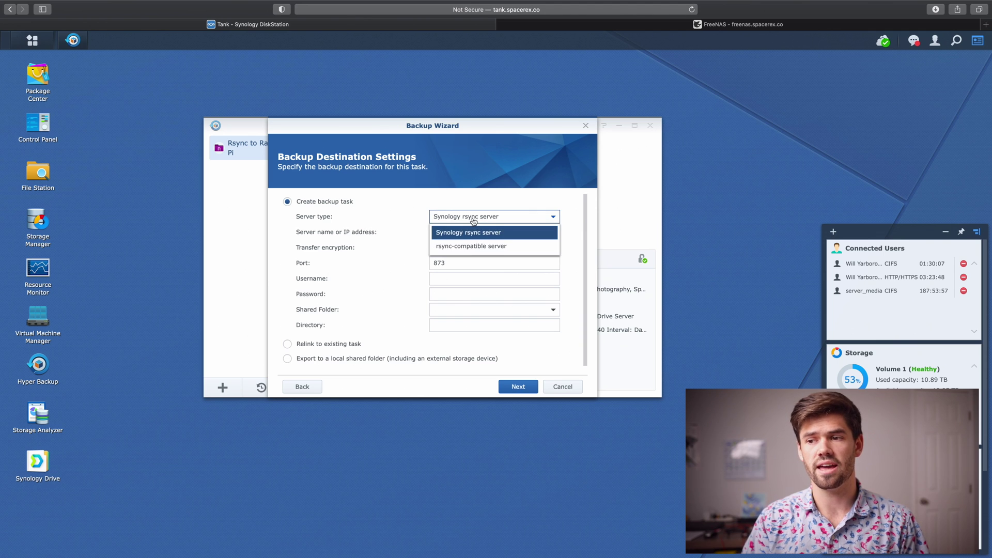
{"action": "left_click", "coordinate": [475, 247]}
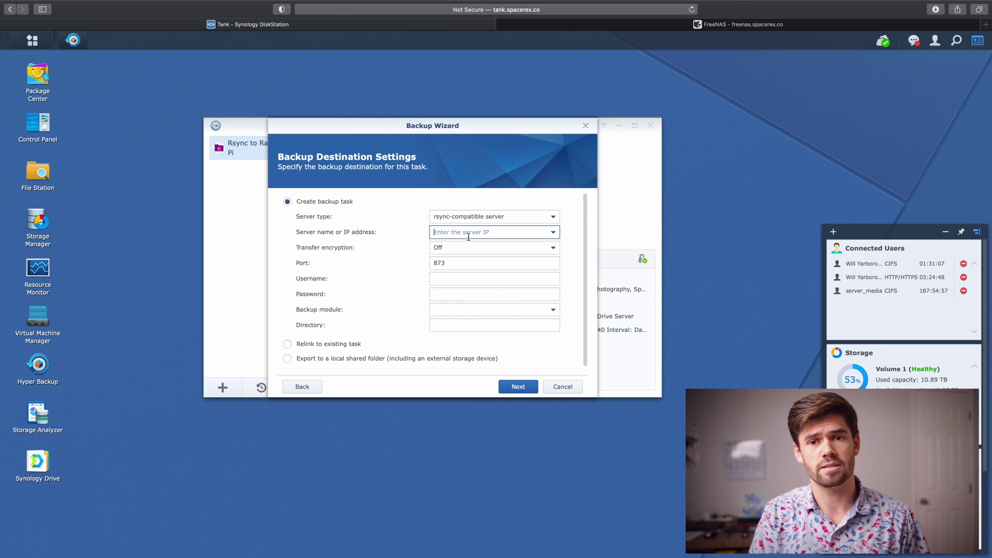
{"action": "type", "text": "f"}
{"action": "key", "text": "BackSpace"}
{"action": "type", "text": "free"}
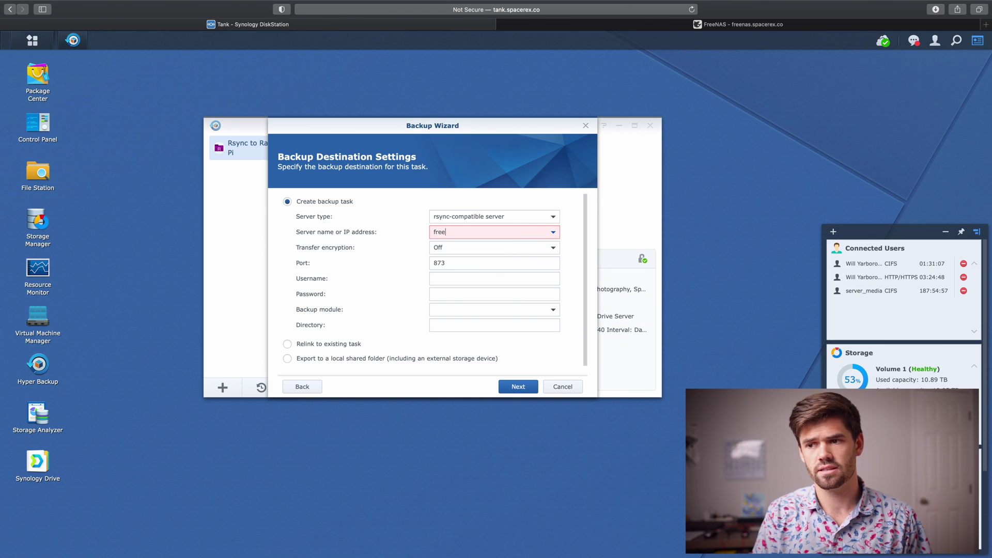
{"action": "type", "text": "nas.spacerex.co"}
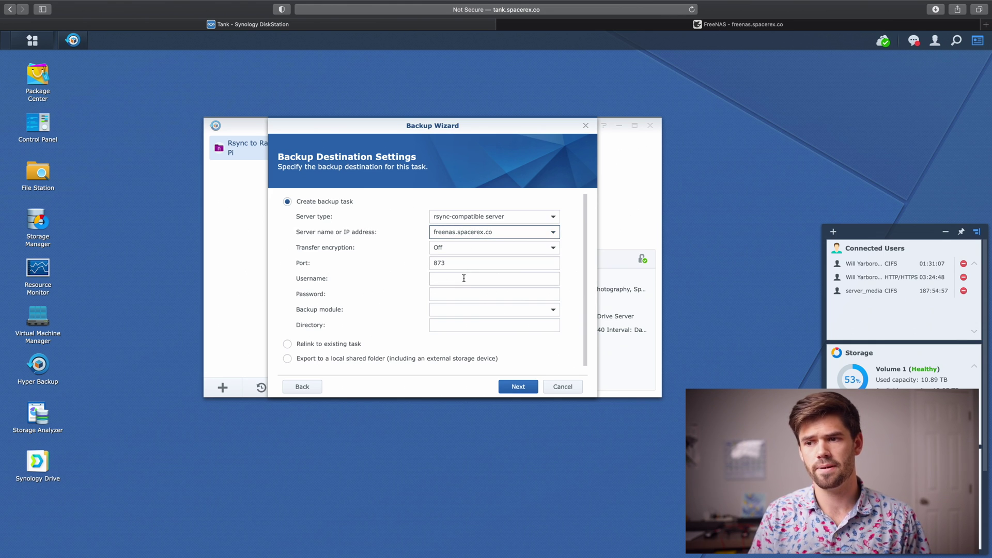
{"action": "left_click", "coordinate": [464, 278]}
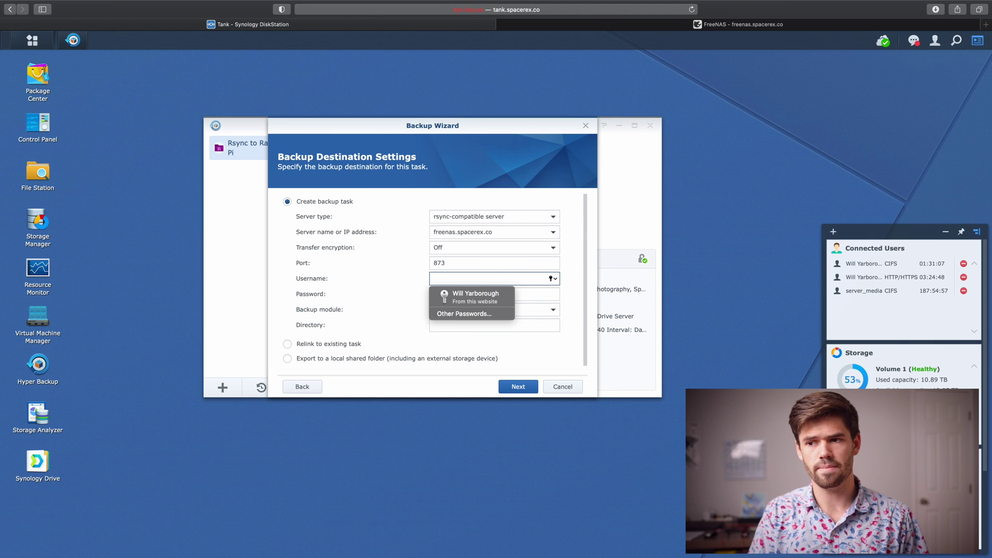
{"action": "type", "text": "synology"}
{"action": "key", "text": "Tab"}
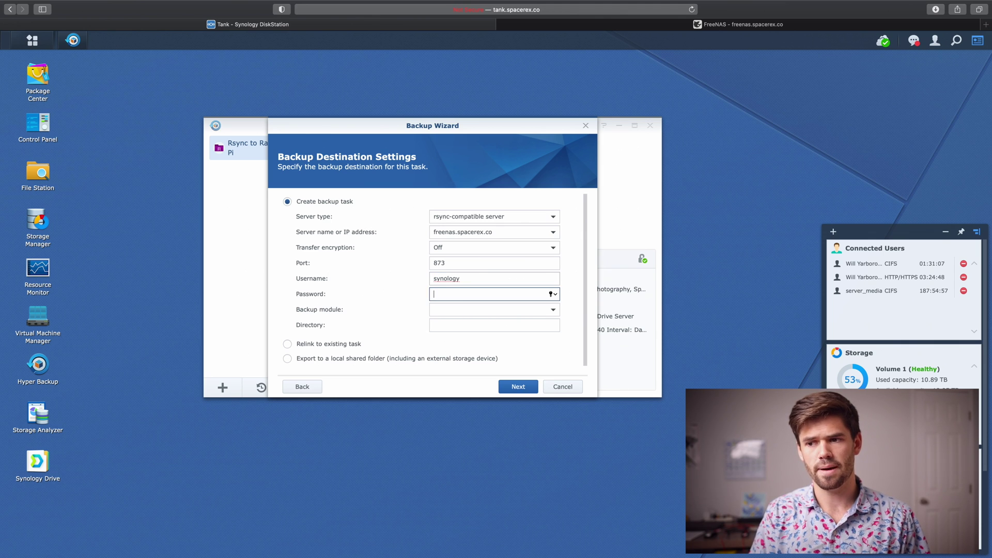
{"action": "type", "text": "•••••"}
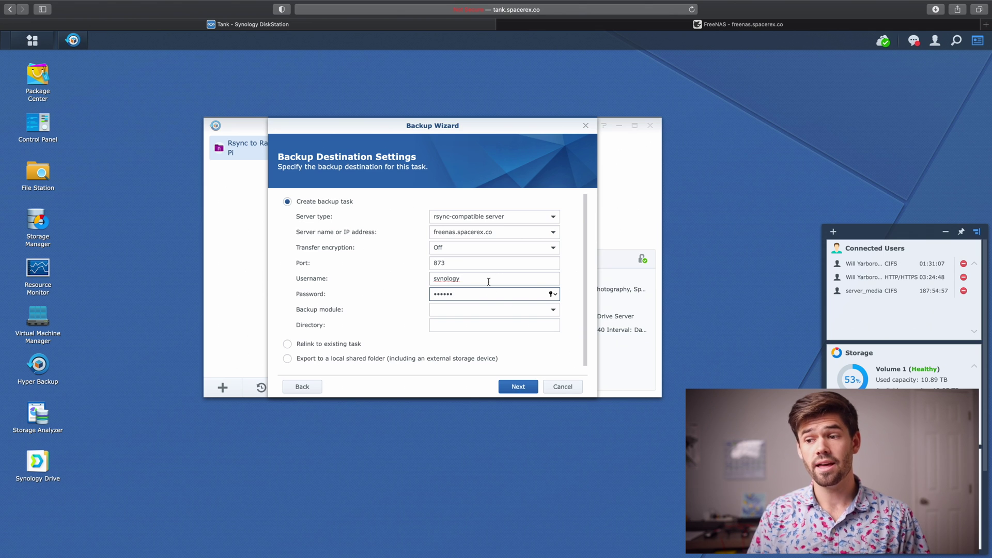
Pick backup module 'backup' with directory Tank_1 and continue to folder selection
{"action": "left_click", "coordinate": [554, 312]}
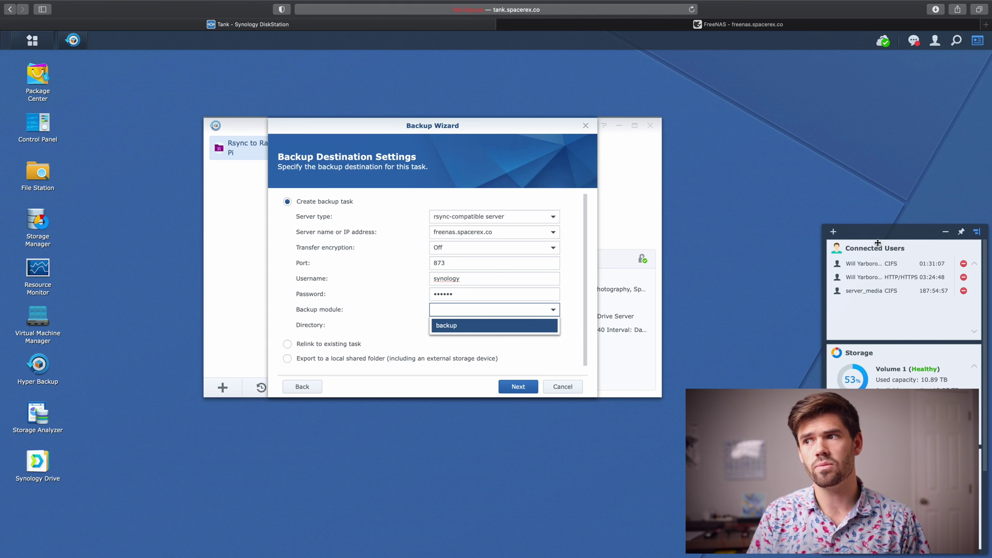
{"action": "left_click", "coordinate": [447, 327]}
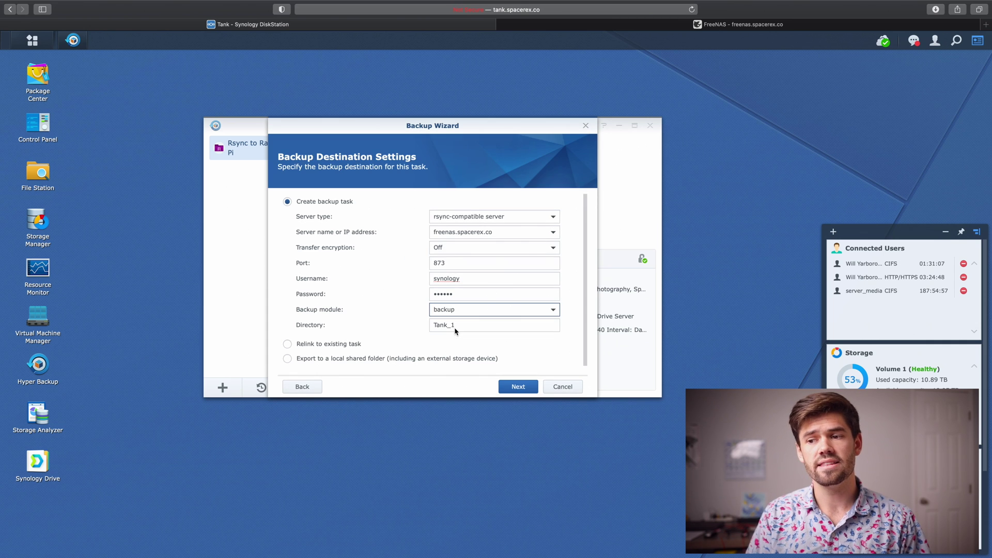
{"action": "double_click", "coordinate": [467, 326]}
{"action": "left_click", "coordinate": [484, 337]}
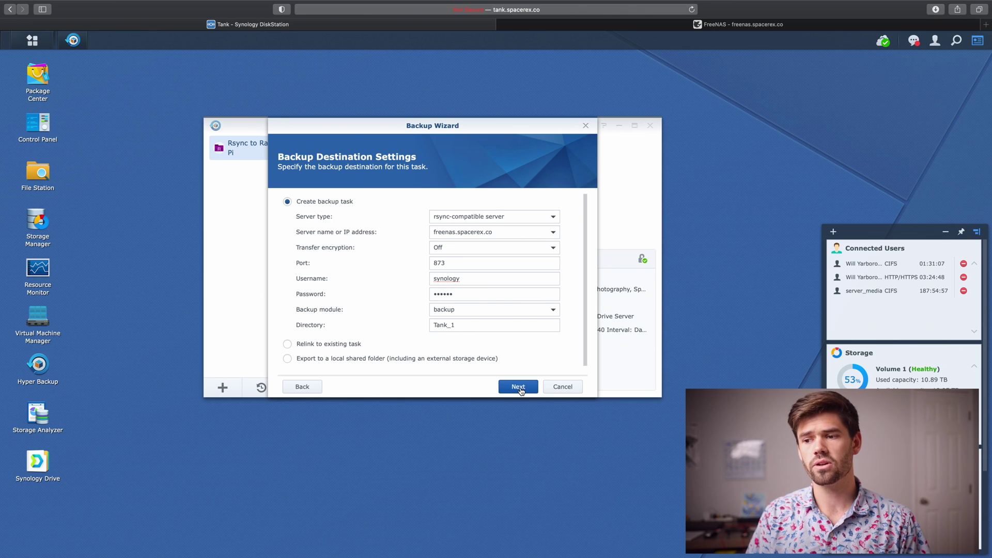
{"action": "left_click", "coordinate": [519, 387]}
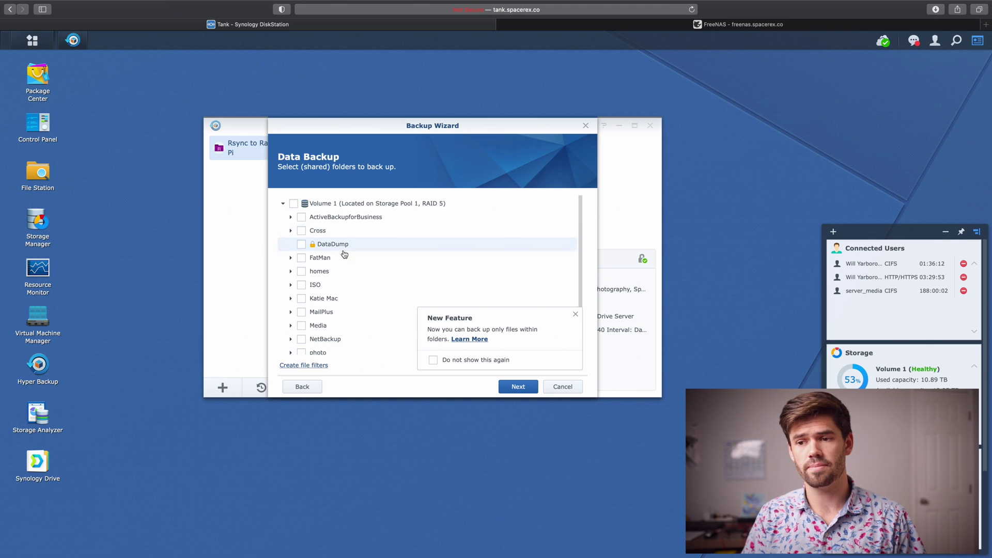
Select the ISO shared folder, dismiss the New Feature notice, and continue
{"action": "scroll", "coordinate": [346, 259], "scroll_direction": "down", "scroll_amount": 3}
{"action": "scroll", "coordinate": [348, 271], "scroll_direction": "up", "scroll_amount": 3}
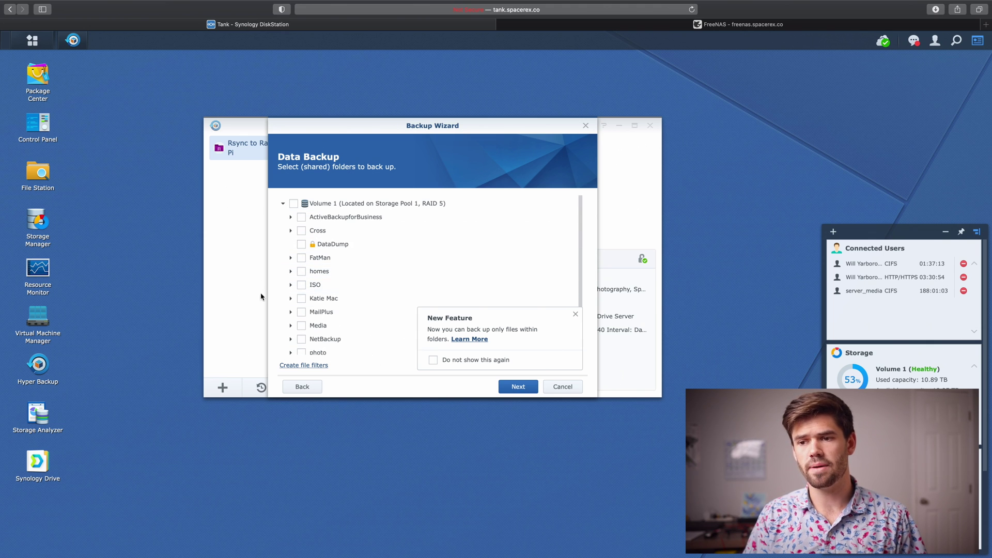
{"action": "left_click", "coordinate": [301, 285]}
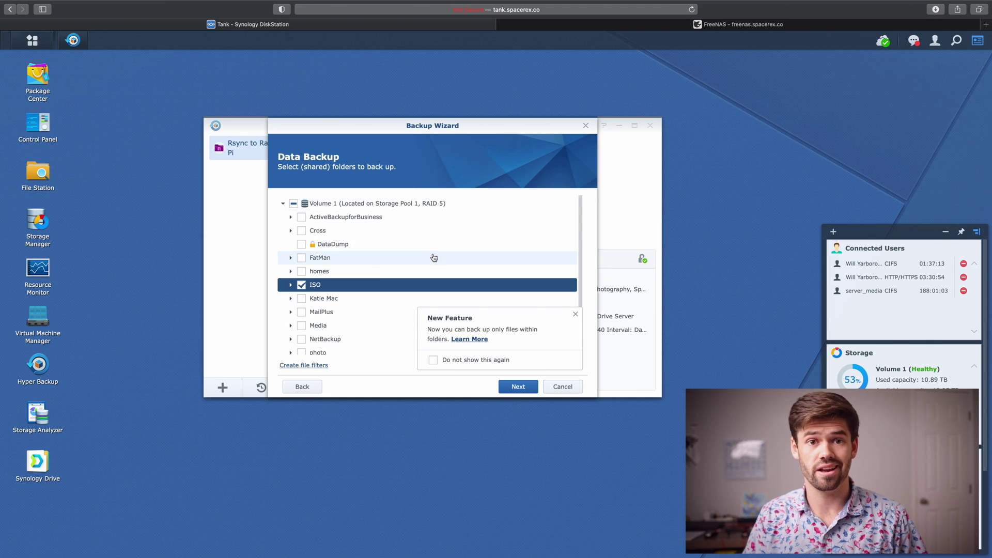
{"action": "left_click", "coordinate": [575, 315]}
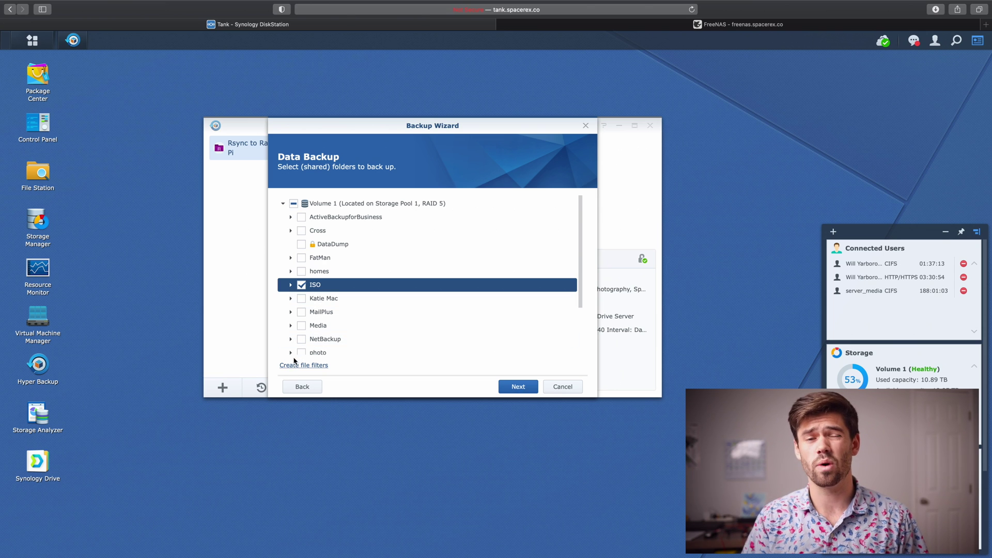
{"action": "left_click", "coordinate": [517, 386]}
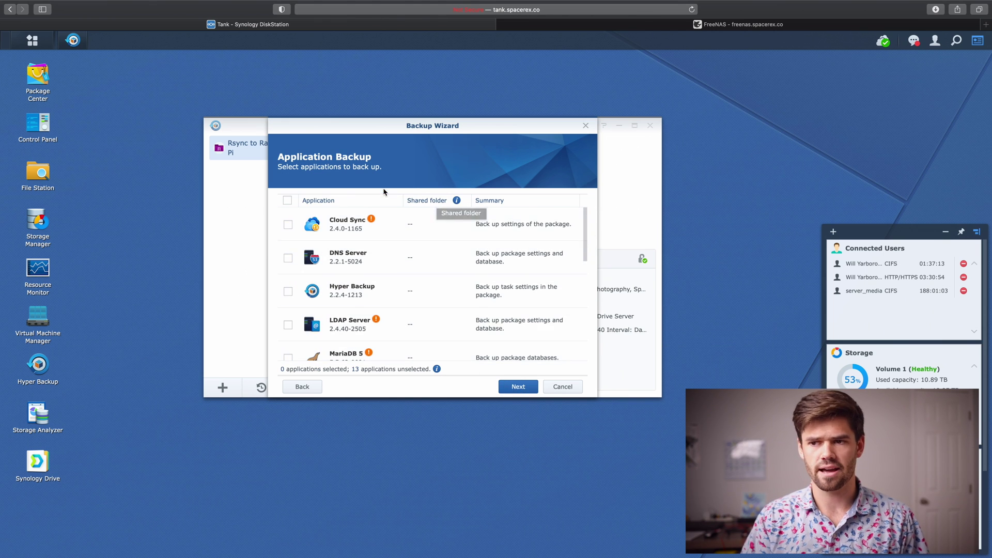
Skip application backup and turn on client-side encryption with a confirmed encryption password
{"action": "left_click", "coordinate": [515, 386]}
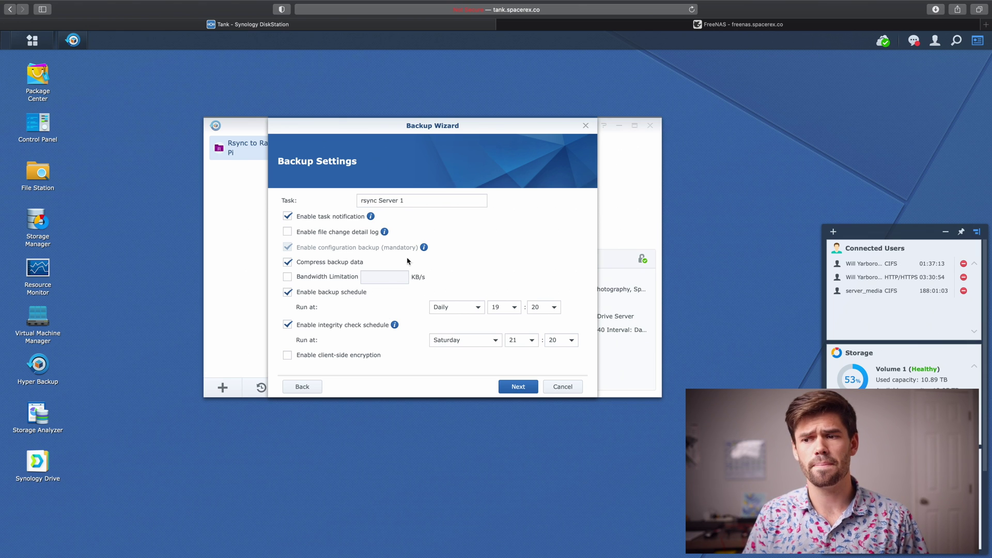
{"action": "left_click", "coordinate": [314, 356]}
{"action": "scroll", "coordinate": [433, 212], "scroll_direction": "down", "scroll_amount": 1}
{"action": "left_click", "coordinate": [450, 343]}
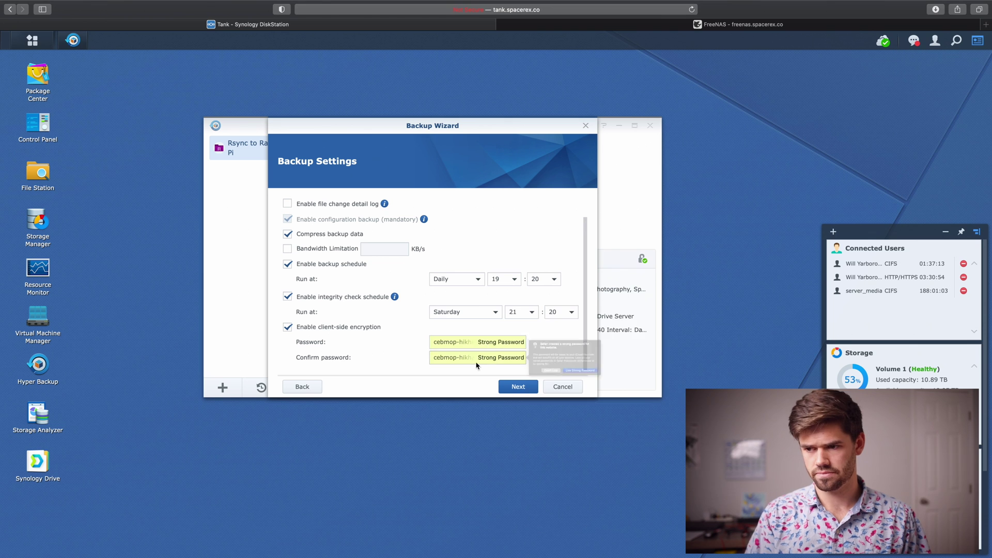
{"action": "type", "text": "********"}
{"action": "key", "text": "Tab"}
{"action": "type", "text": "********"}
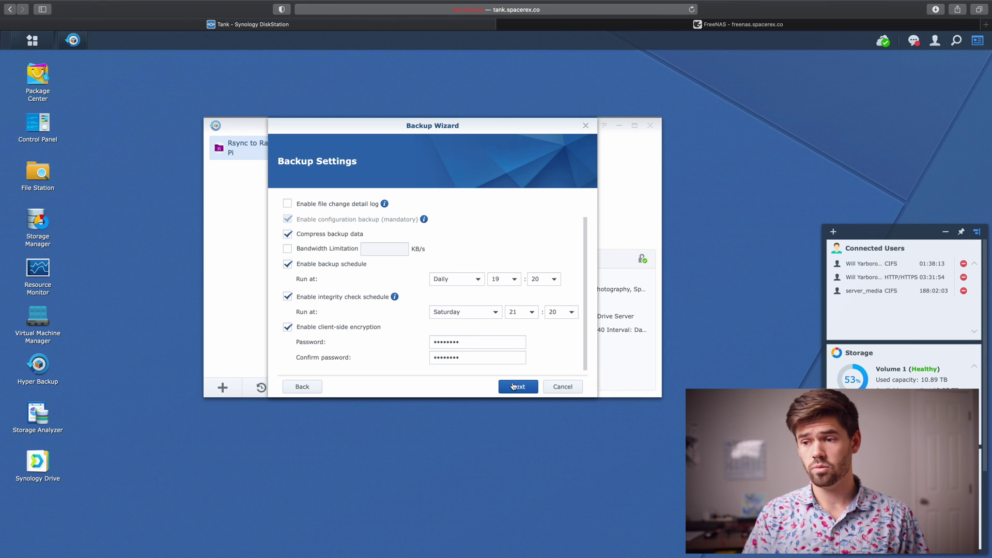
{"action": "left_click", "coordinate": [516, 388]}
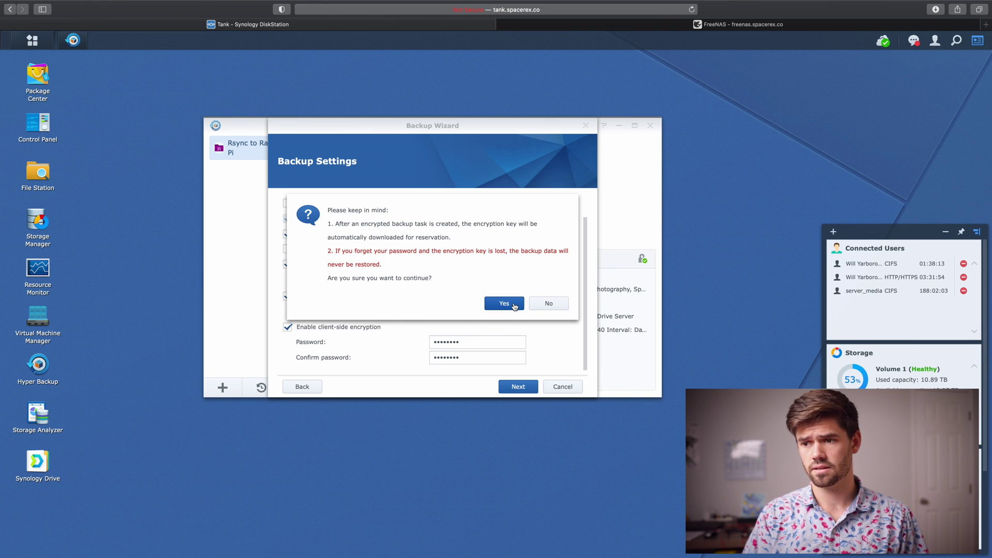
Accept the encryption-key warning, create the task without backup rotation, and run the first backup now
{"action": "left_click", "coordinate": [512, 305]}
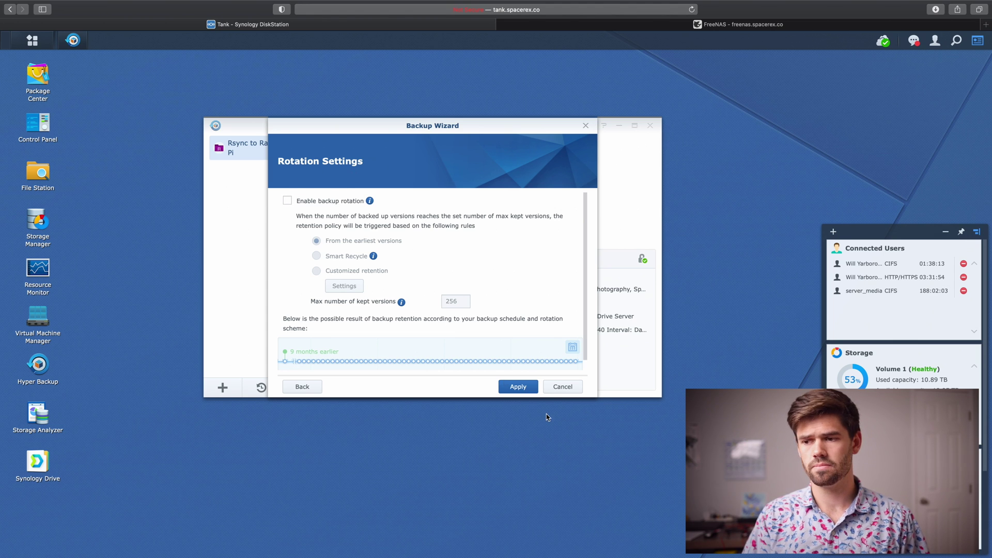
{"action": "left_click", "coordinate": [526, 389]}
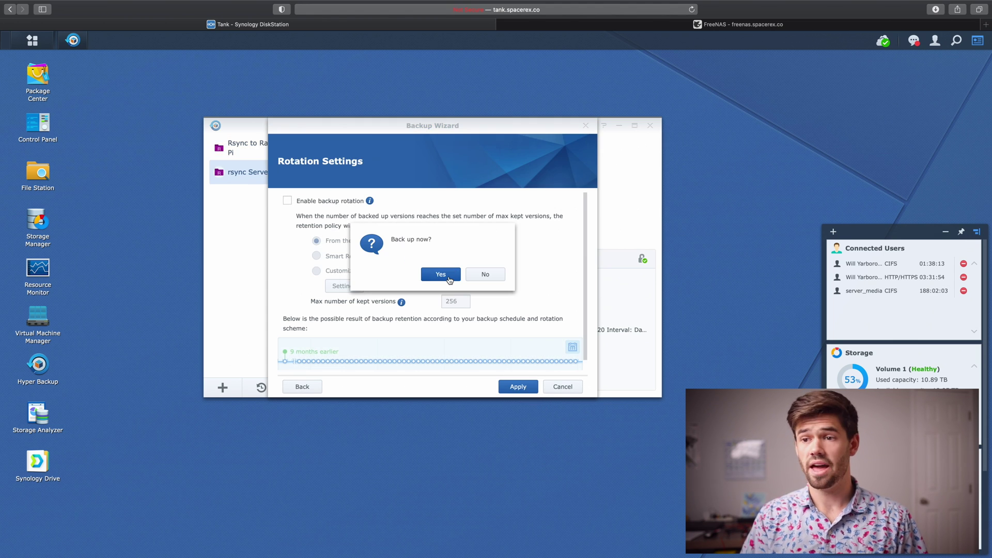
{"action": "left_click", "coordinate": [449, 280]}
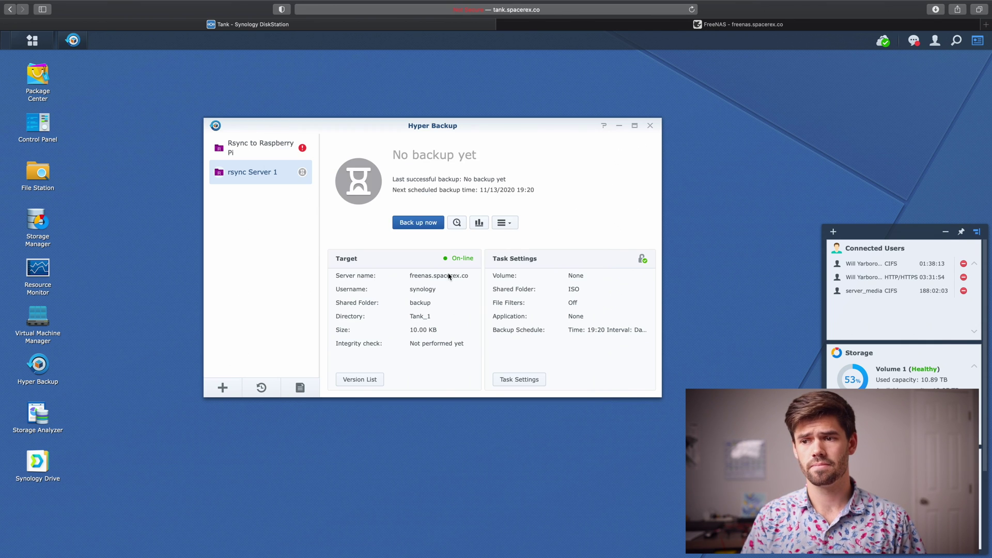